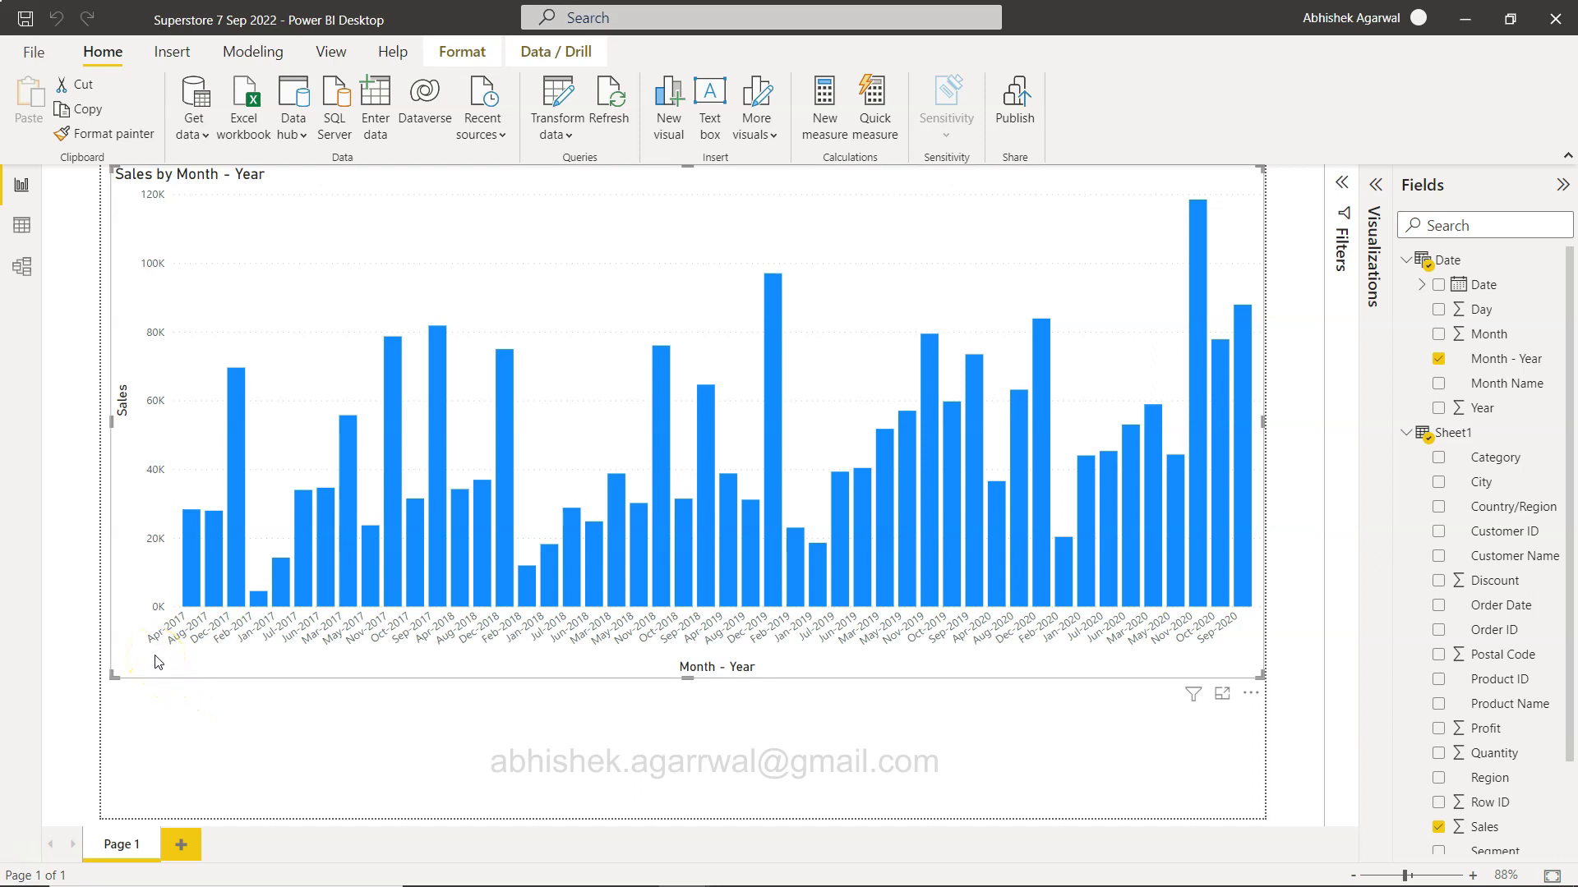
Inspect the Date table's rows and ADDCOLUMNS formula in Data view, glancing back at the report chart
click(525, 657)
click(857, 634)
click(22, 227)
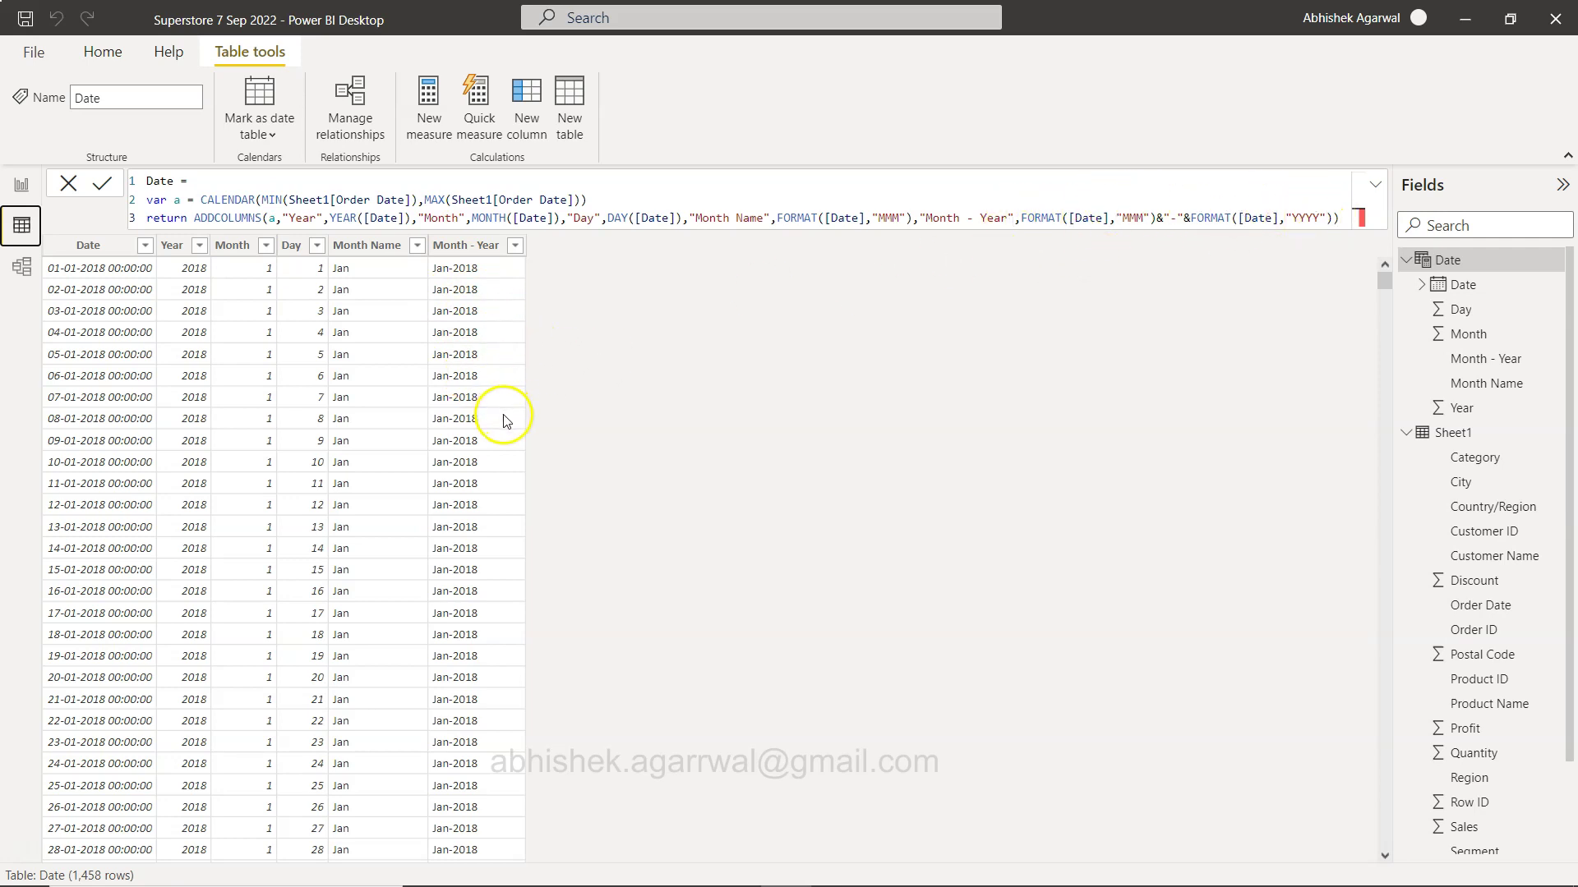
click(21, 185)
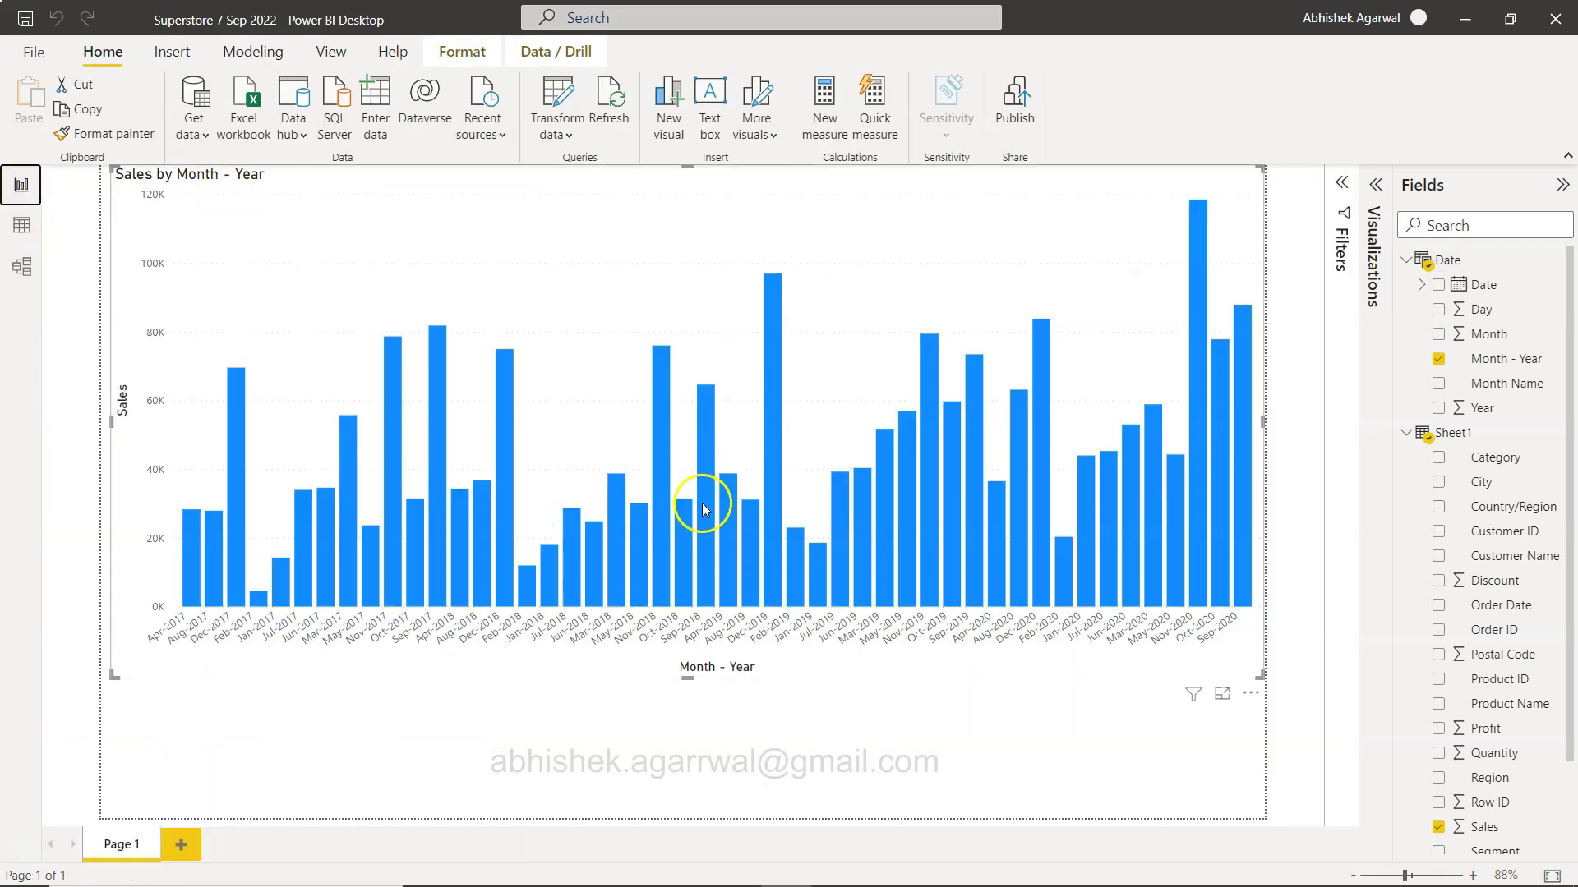
mouse_move(713, 487)
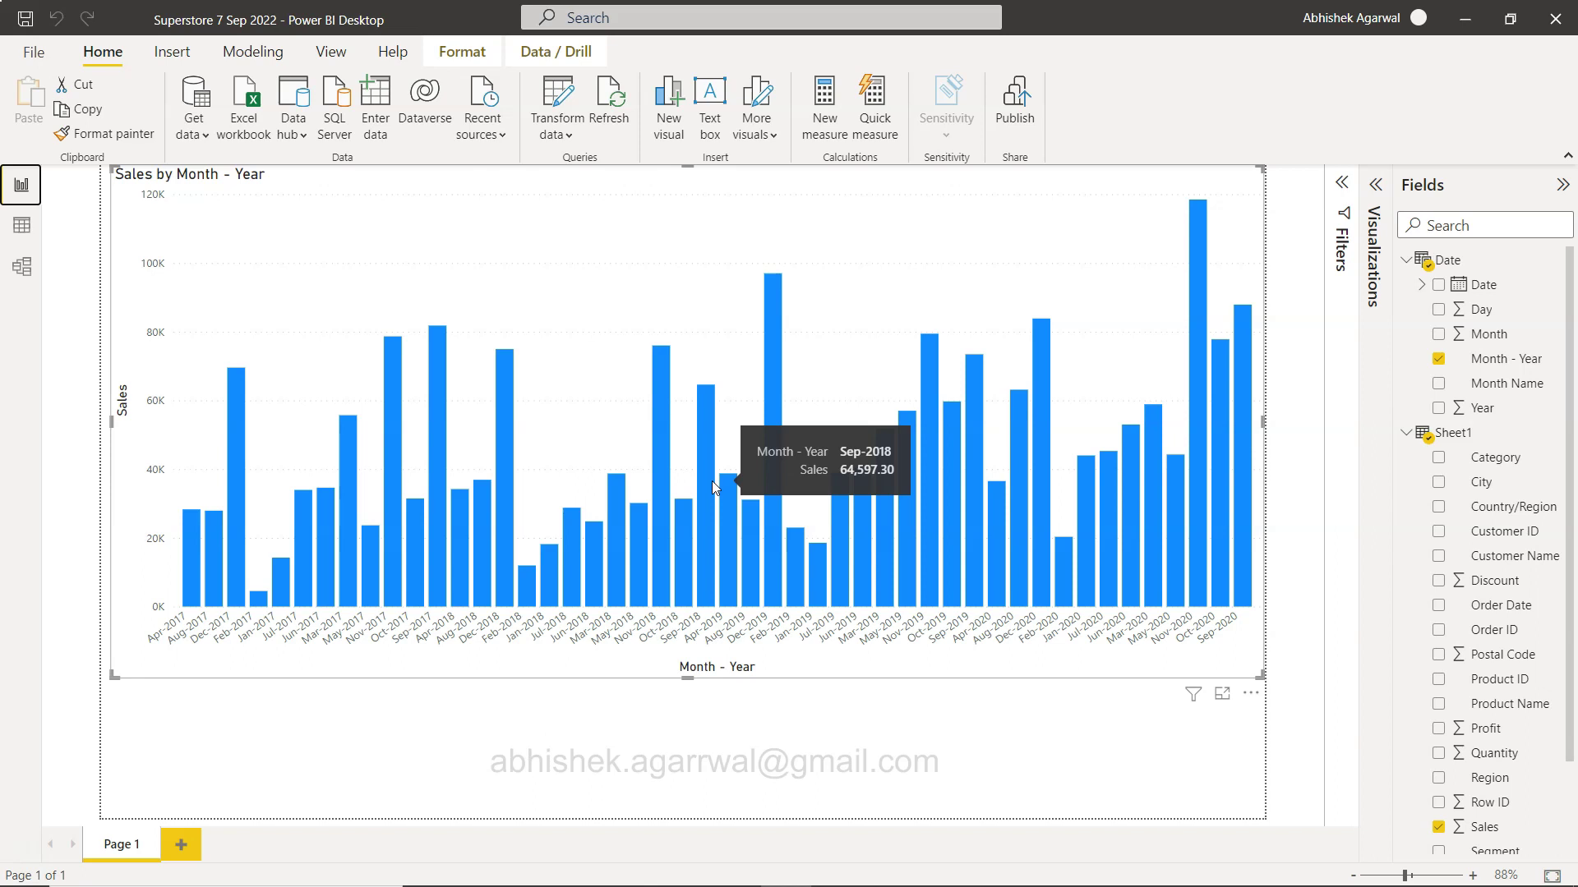
click(22, 228)
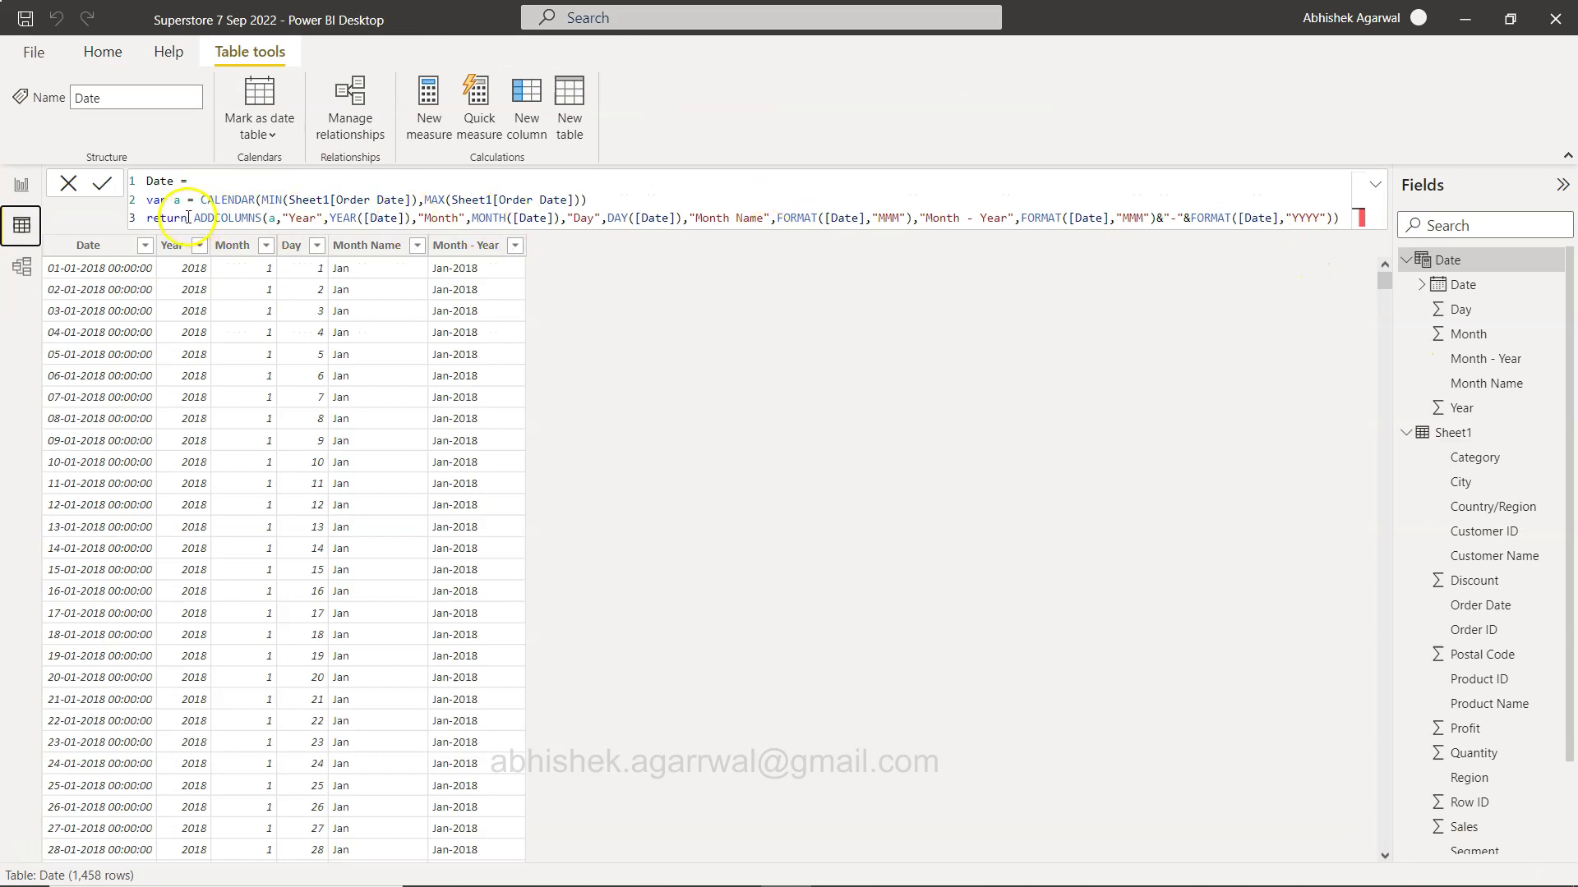
Append ,"MonthYearSort",FORMAT([Date],"YYYYMM") to the ADDCOLUMNS formula and commit the change
click(1331, 219)
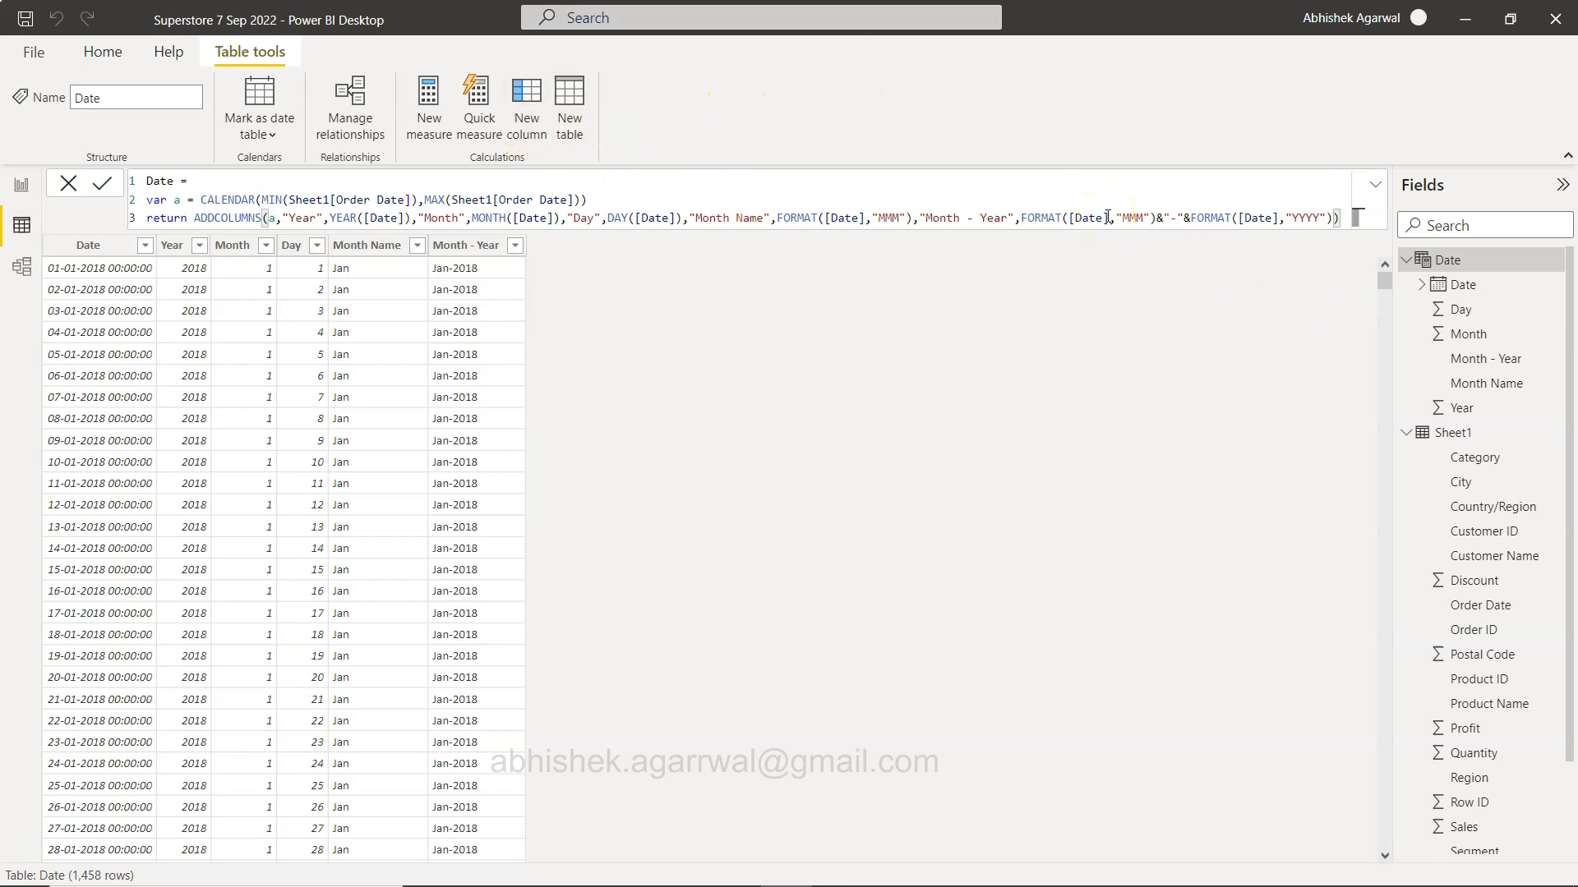
text(,)
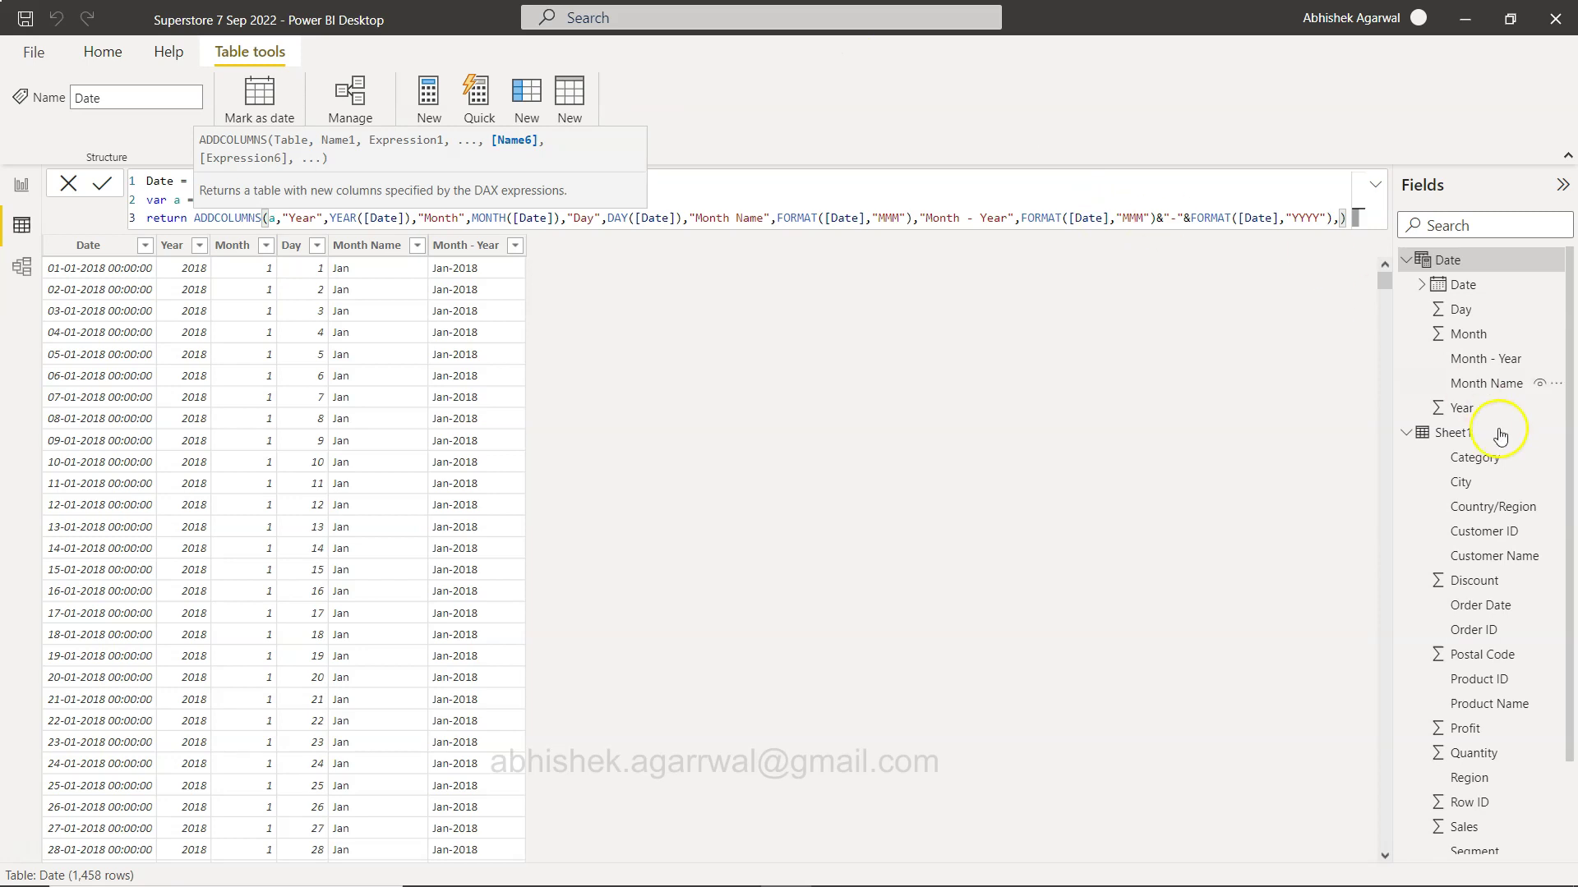
text("MonthYear)
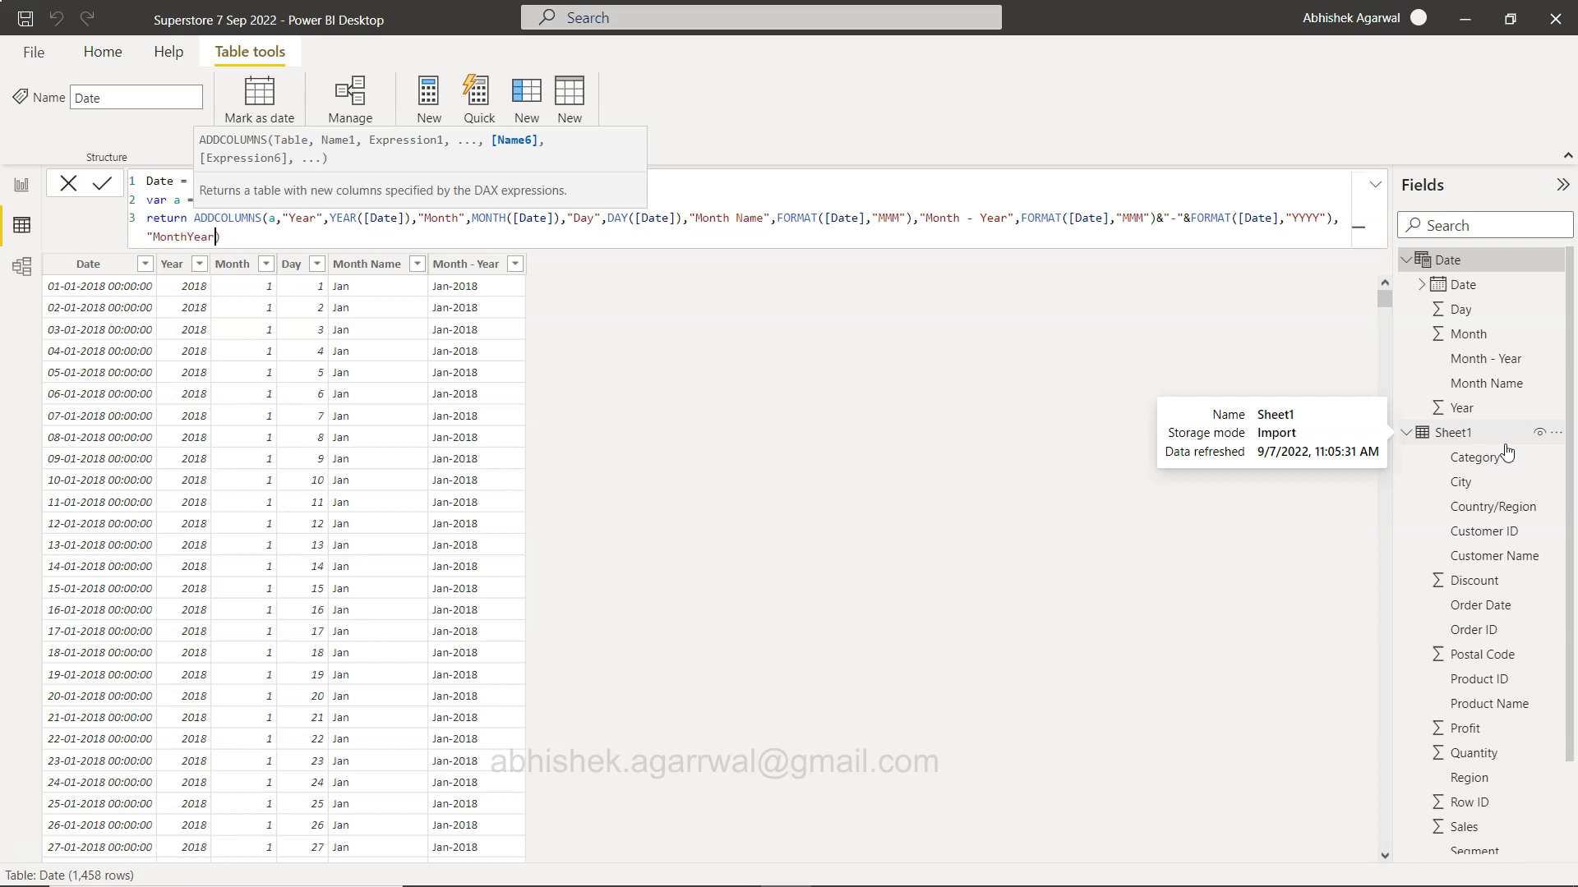
text(Sort",)
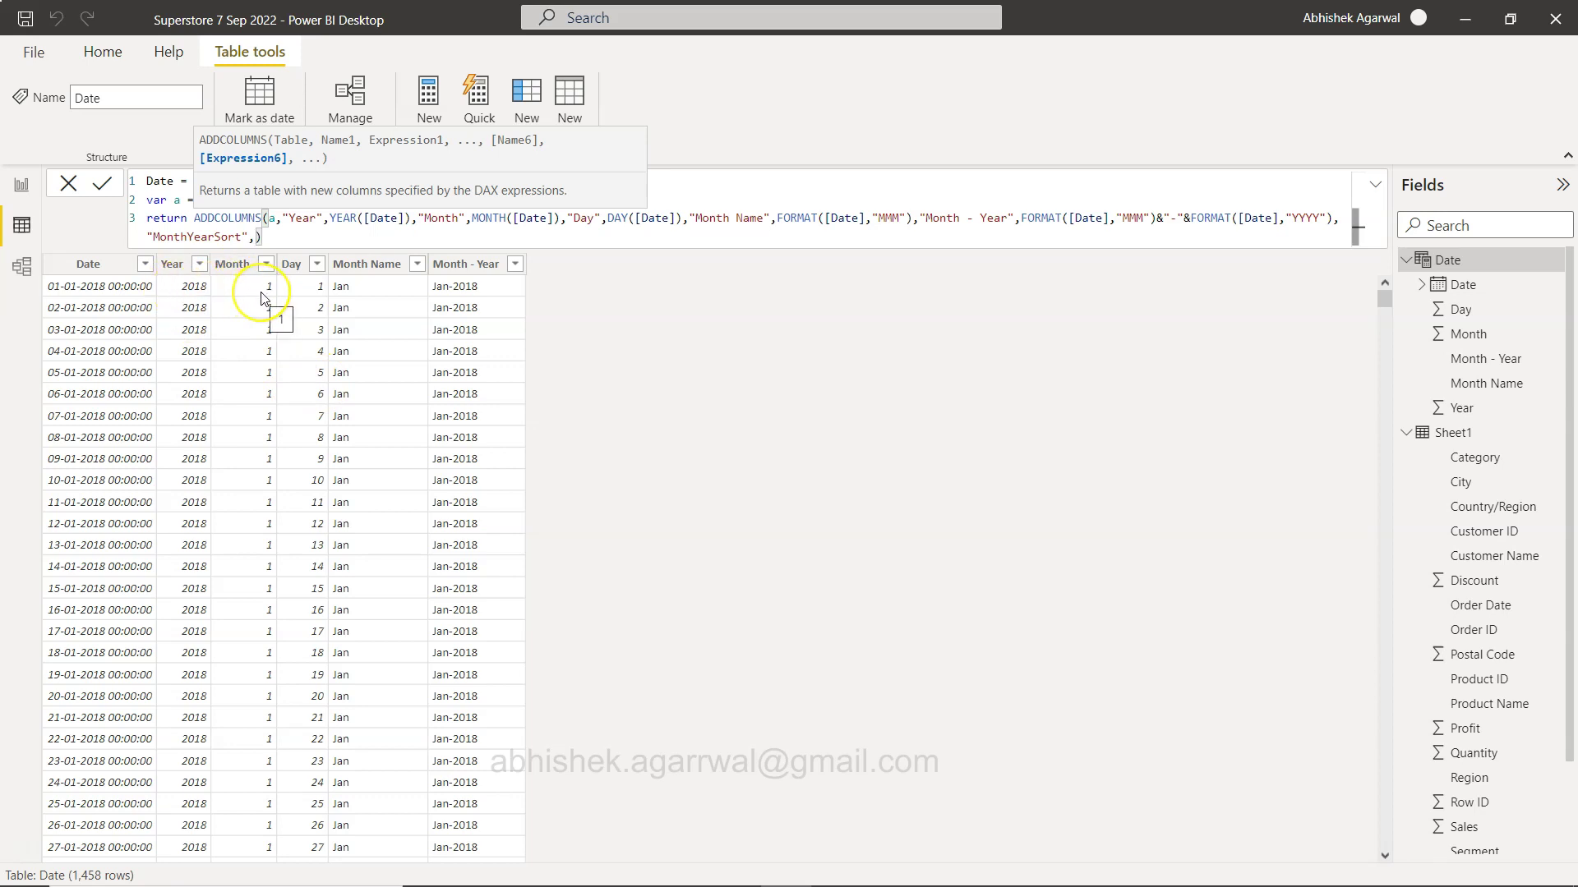
scroll(208, 704, down, 7)
scroll(210, 710, up, 7)
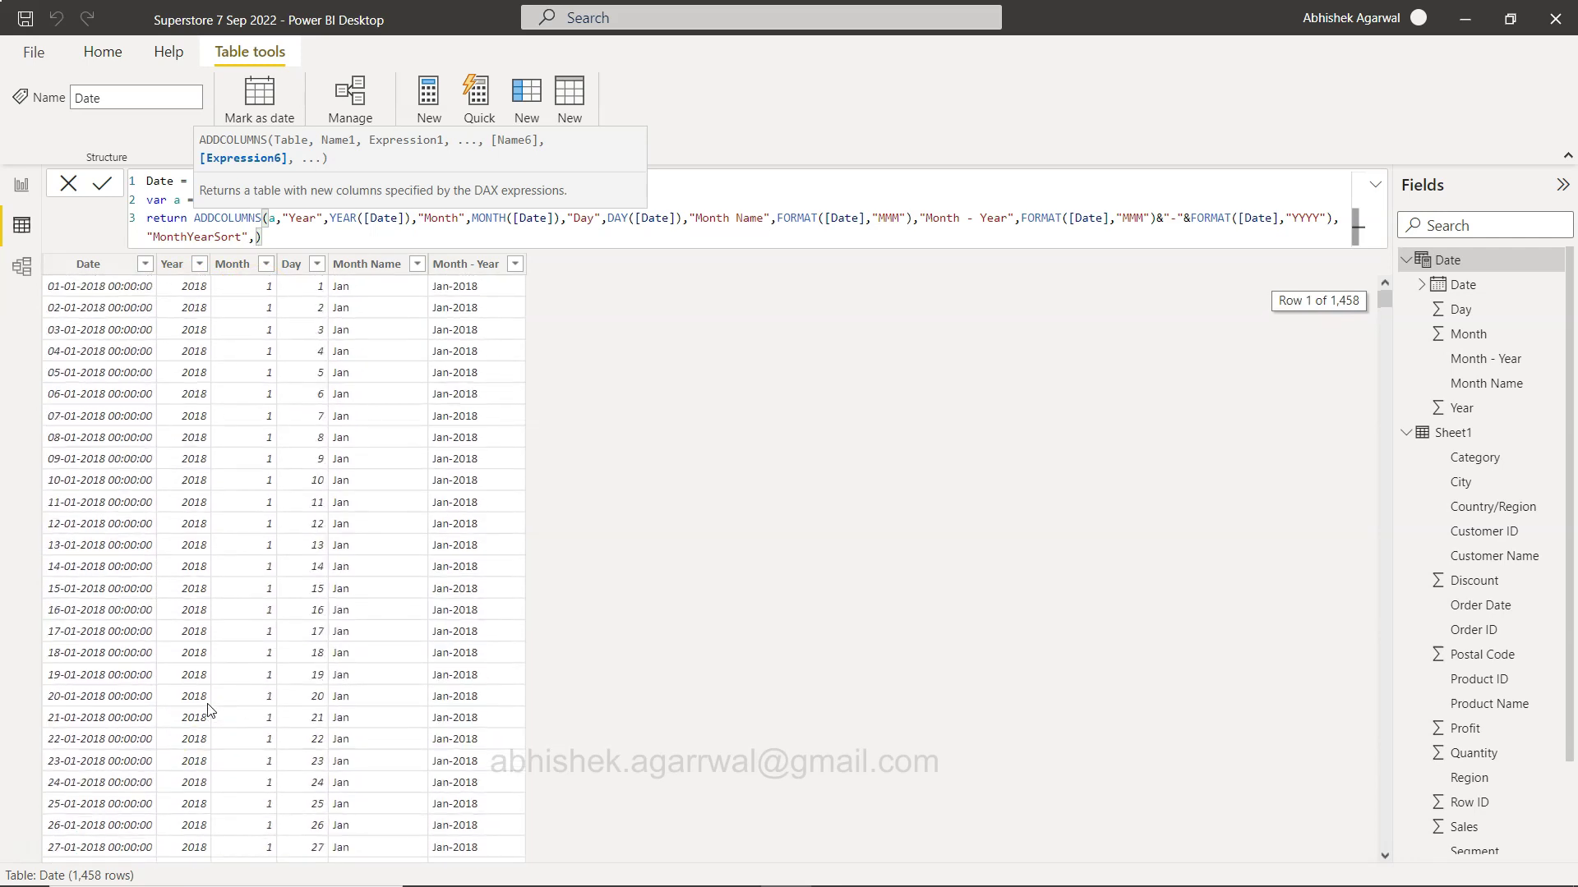
text(Form)
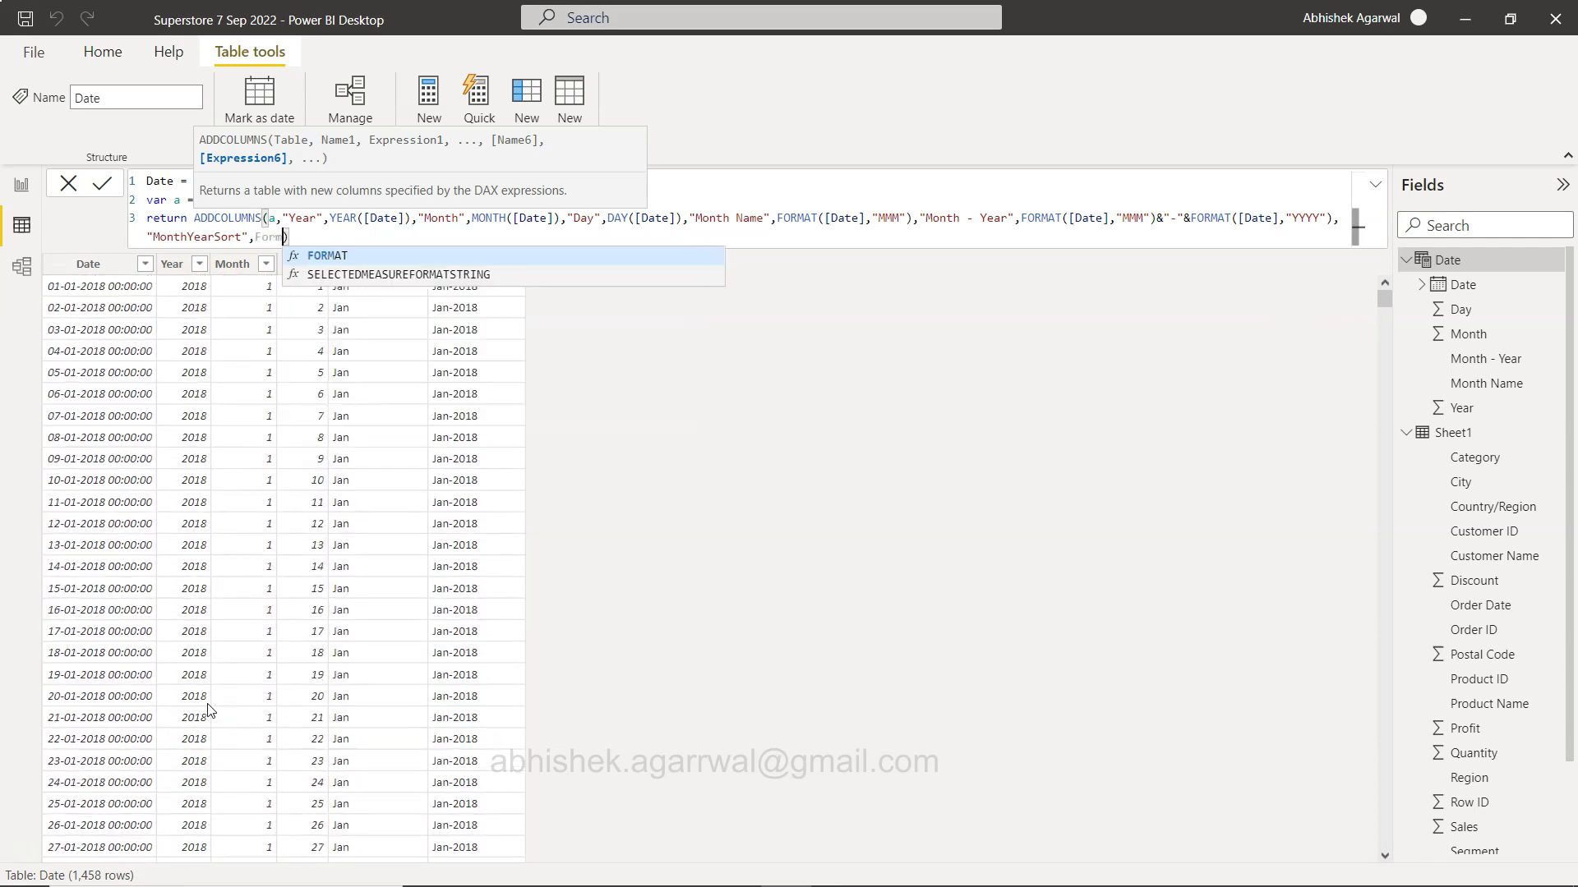
key(Tab)
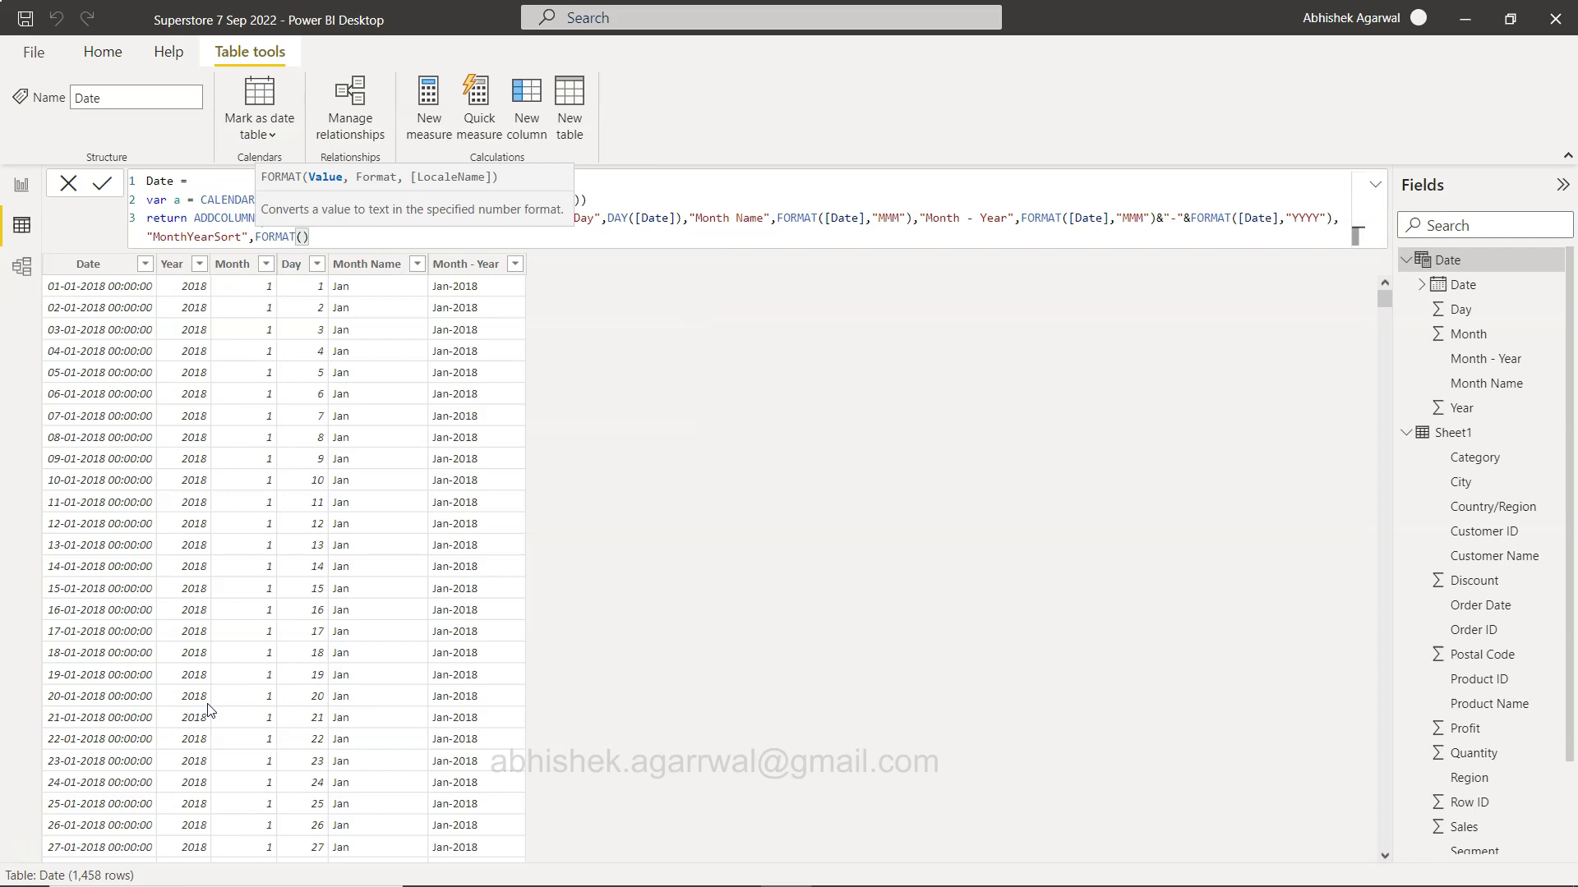
text([)
key(Tab)
text(,"YYYYMM")
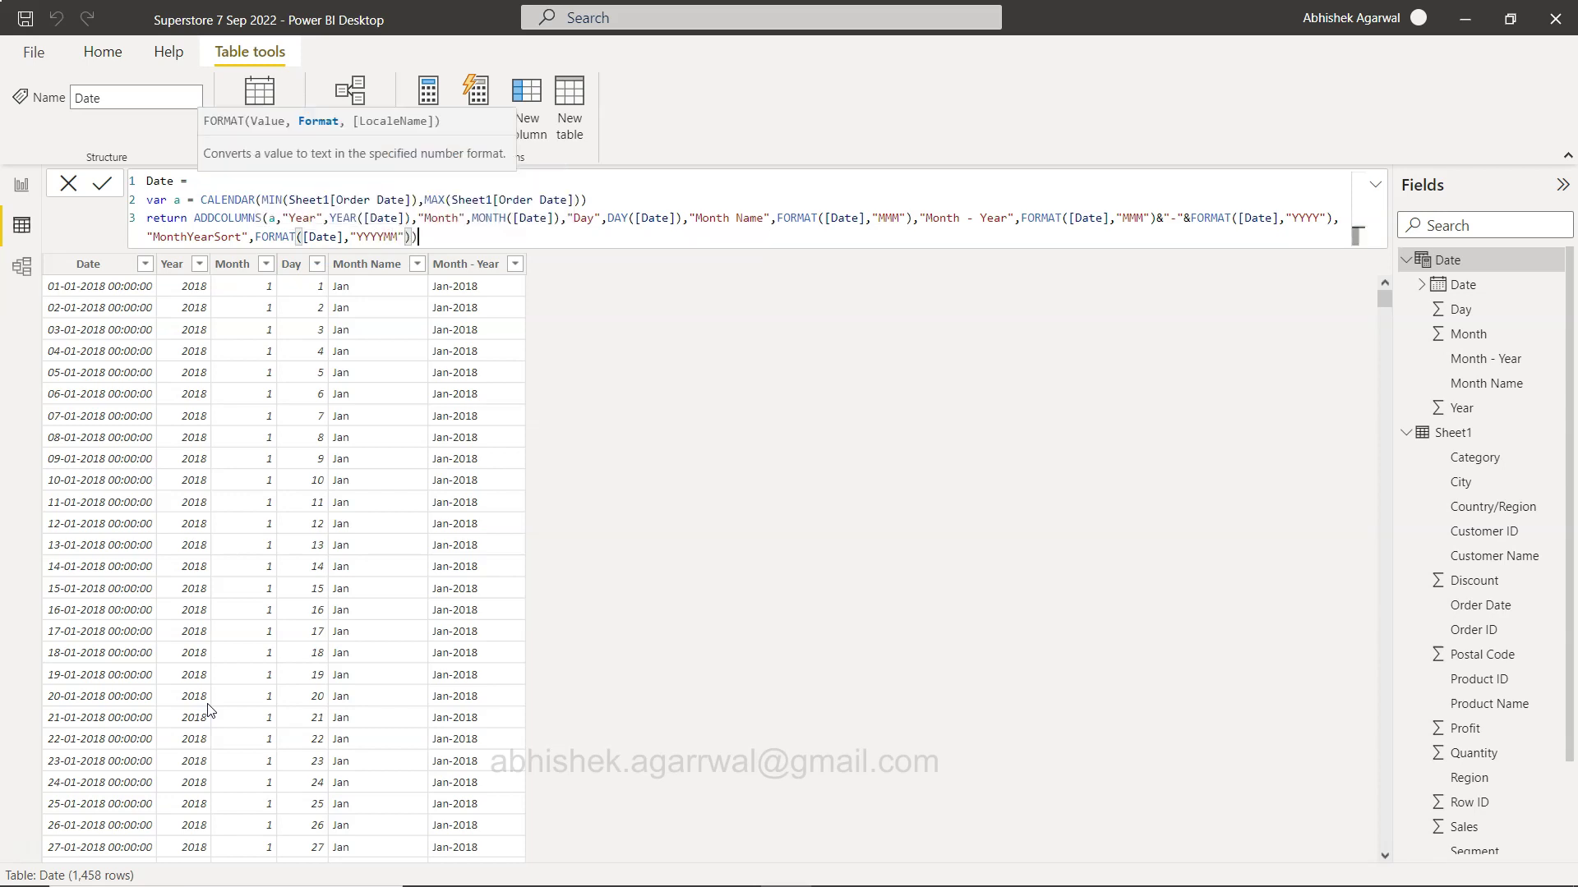
text())
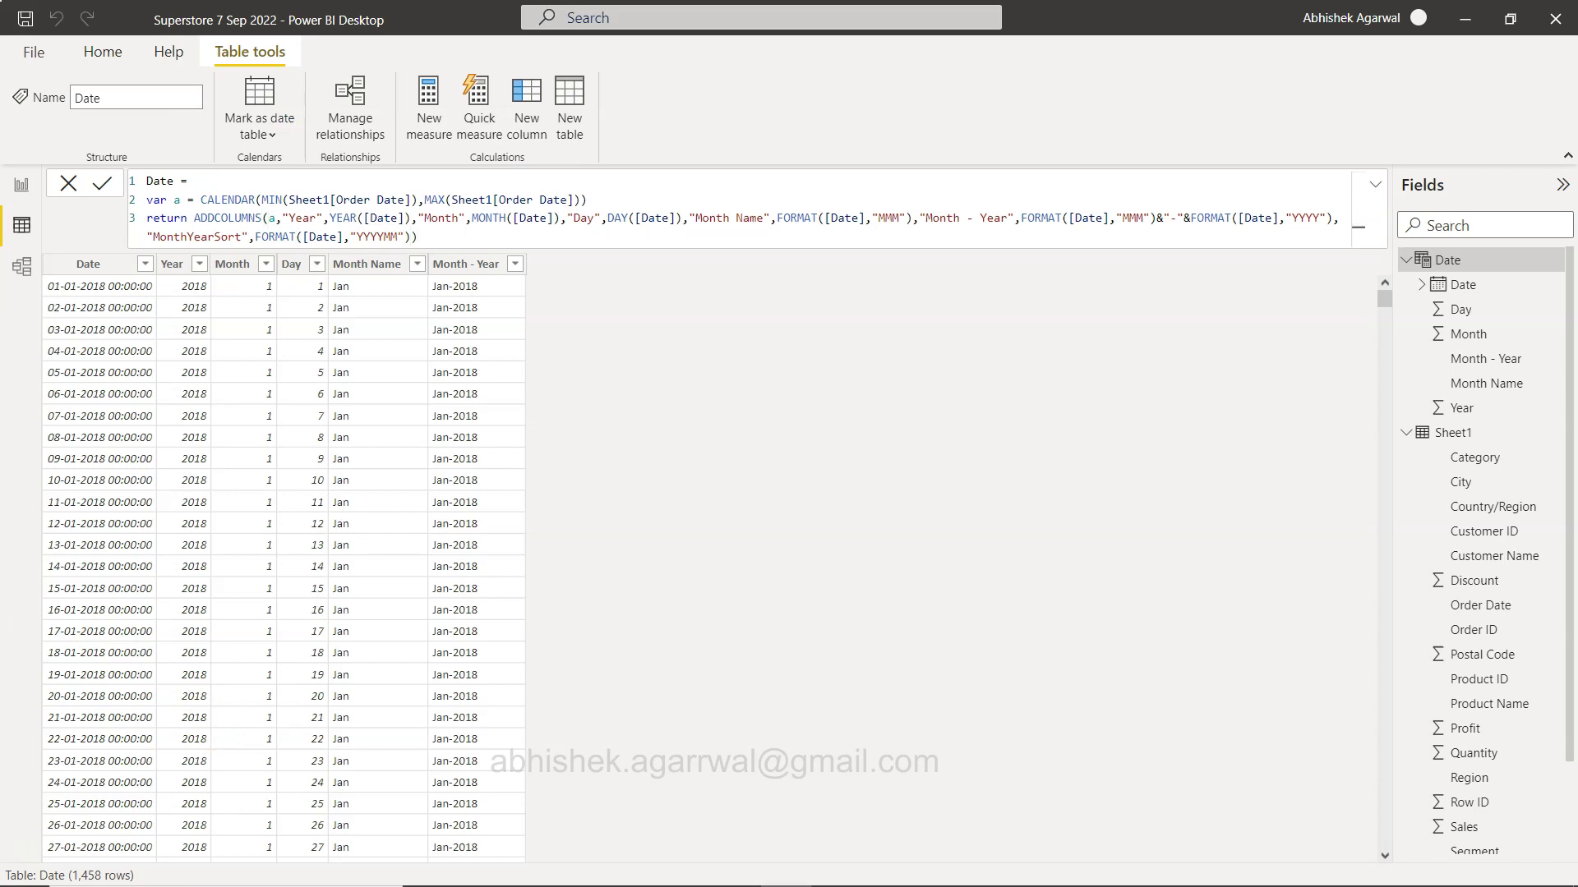
click(104, 186)
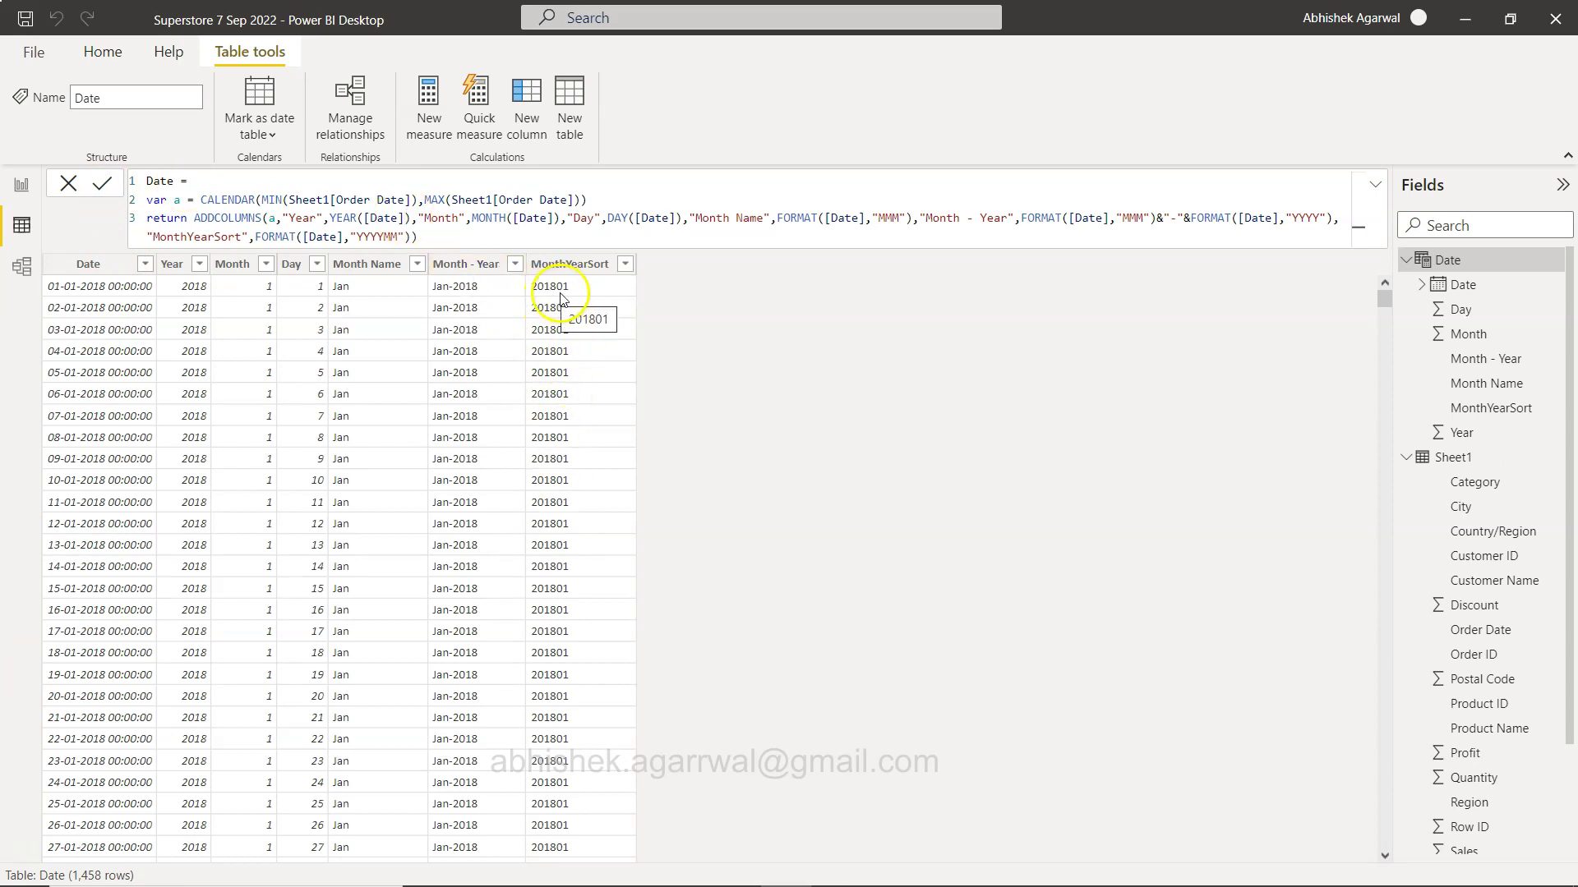
scroll(581, 617, down, 8)
scroll(581, 617, up, 6)
click(625, 264)
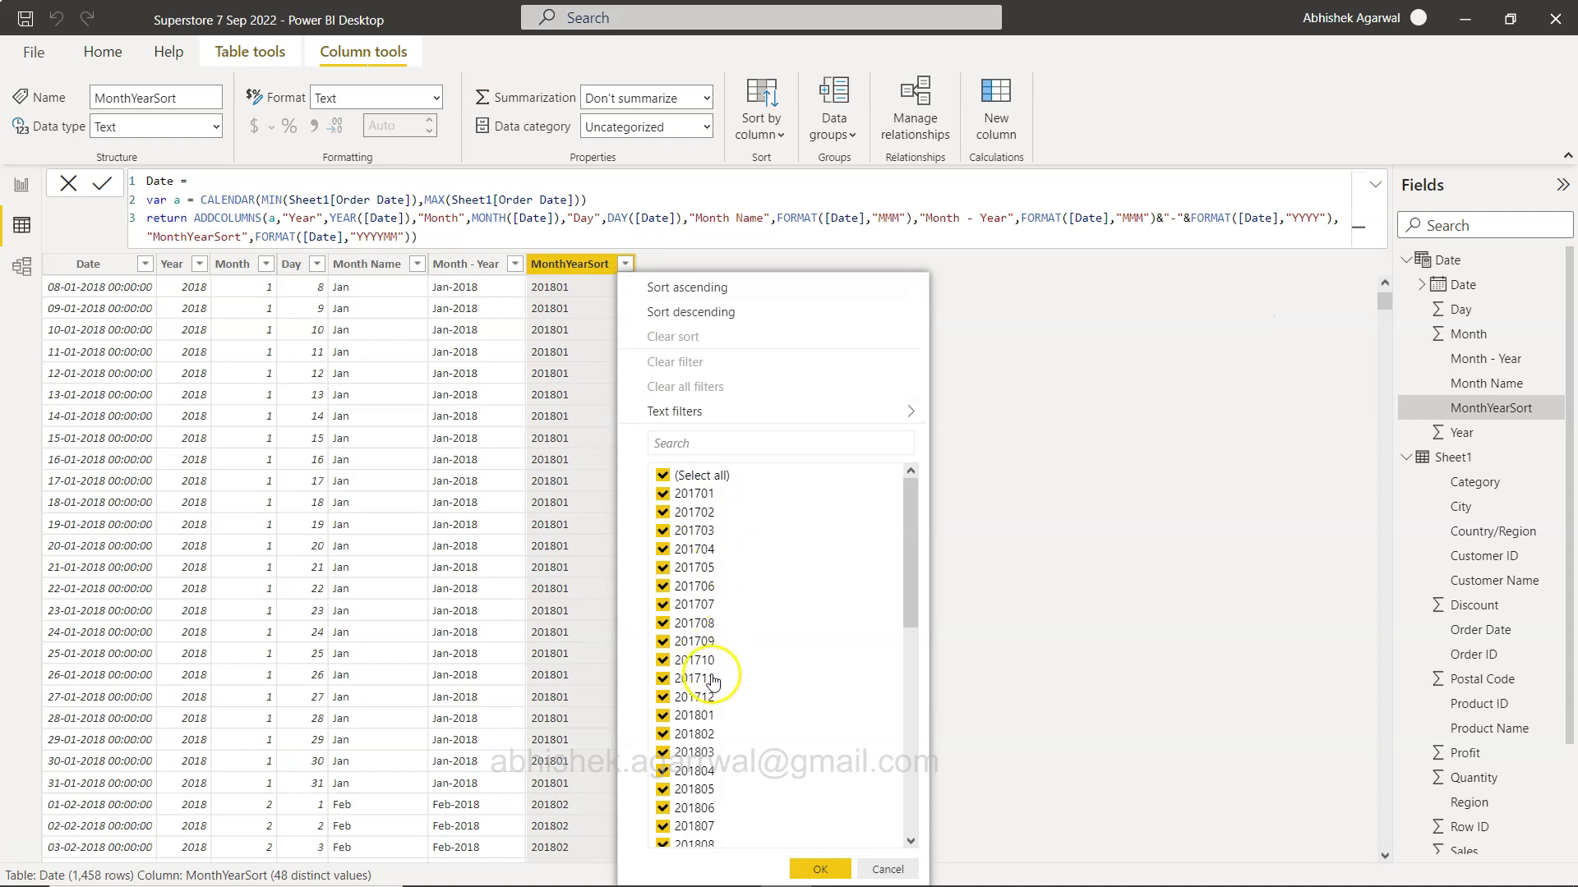
scroll(711, 778, down, 2)
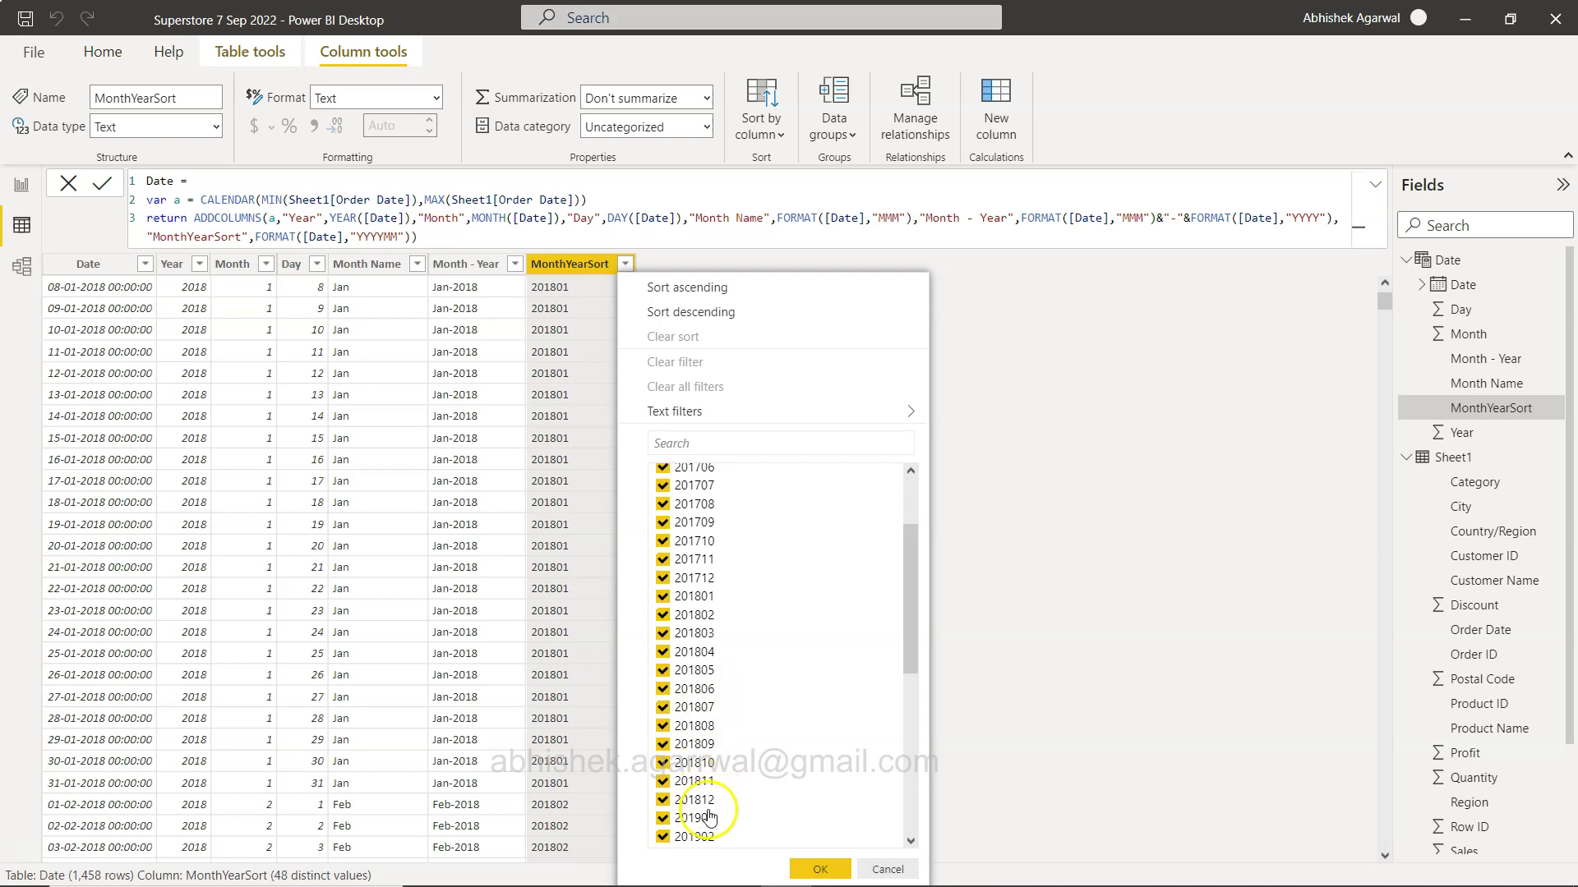
scroll(719, 817, down, 2)
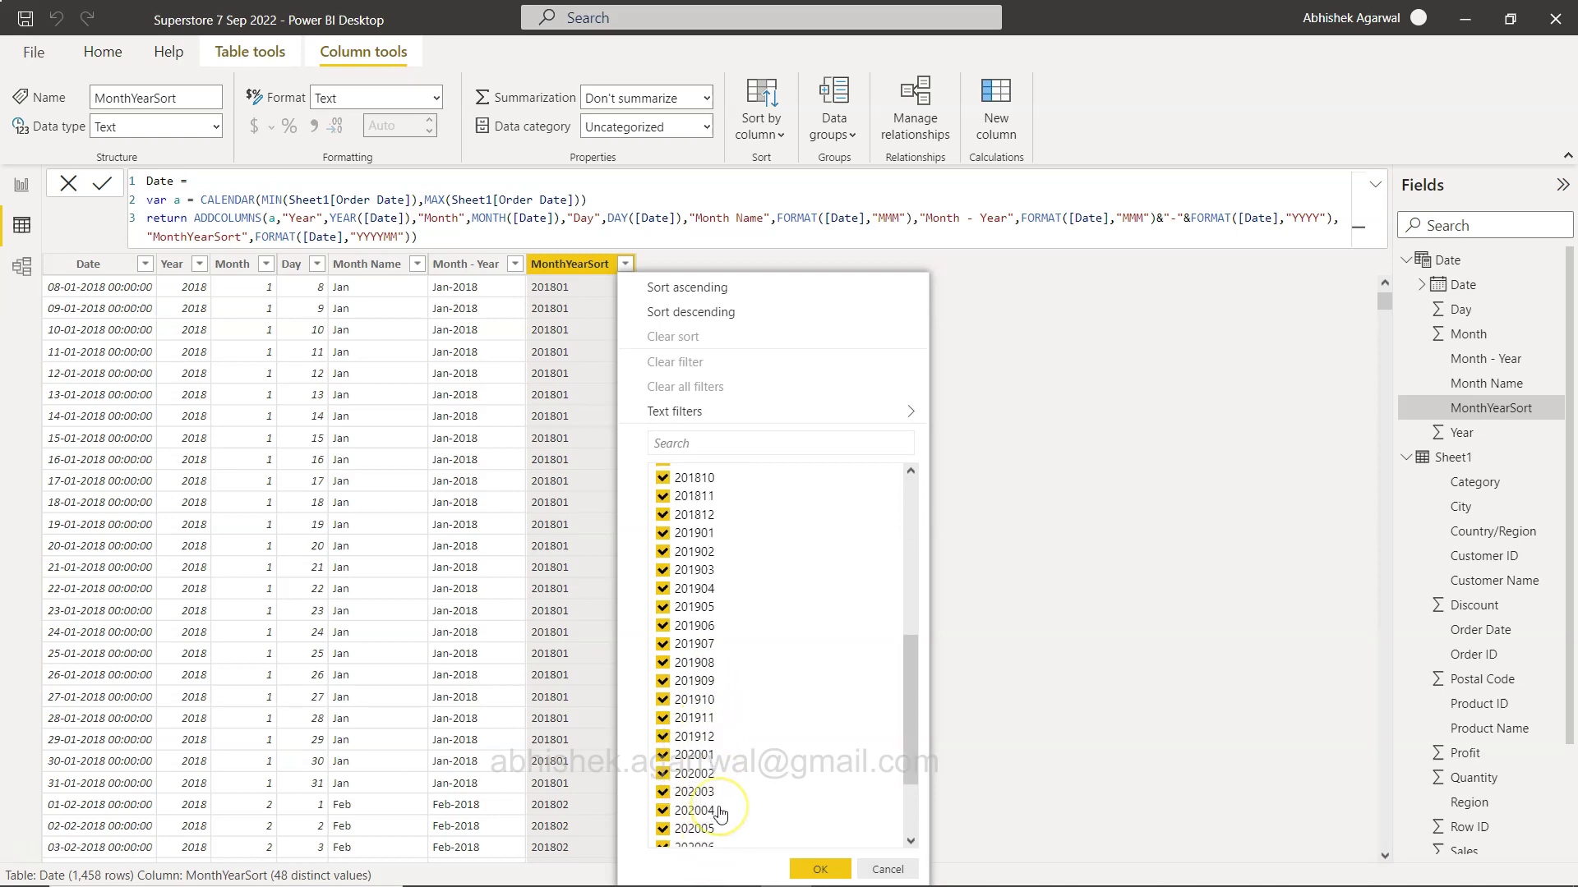
click(1127, 593)
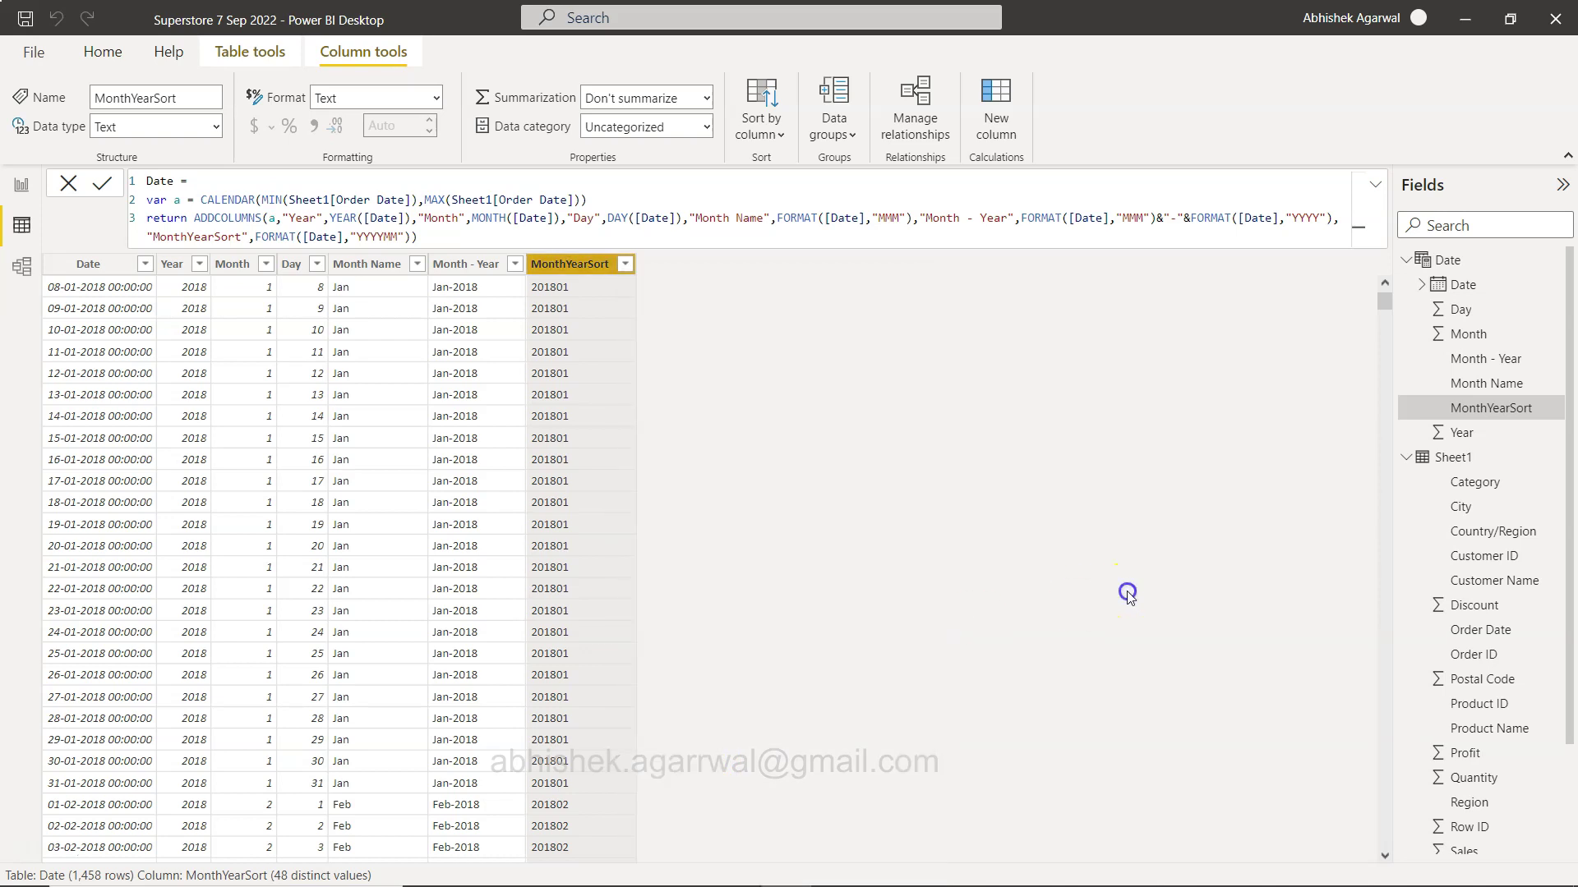
In Report view, sort the Month - Year column by MonthYearSort
click(21, 180)
mouse_move(983, 379)
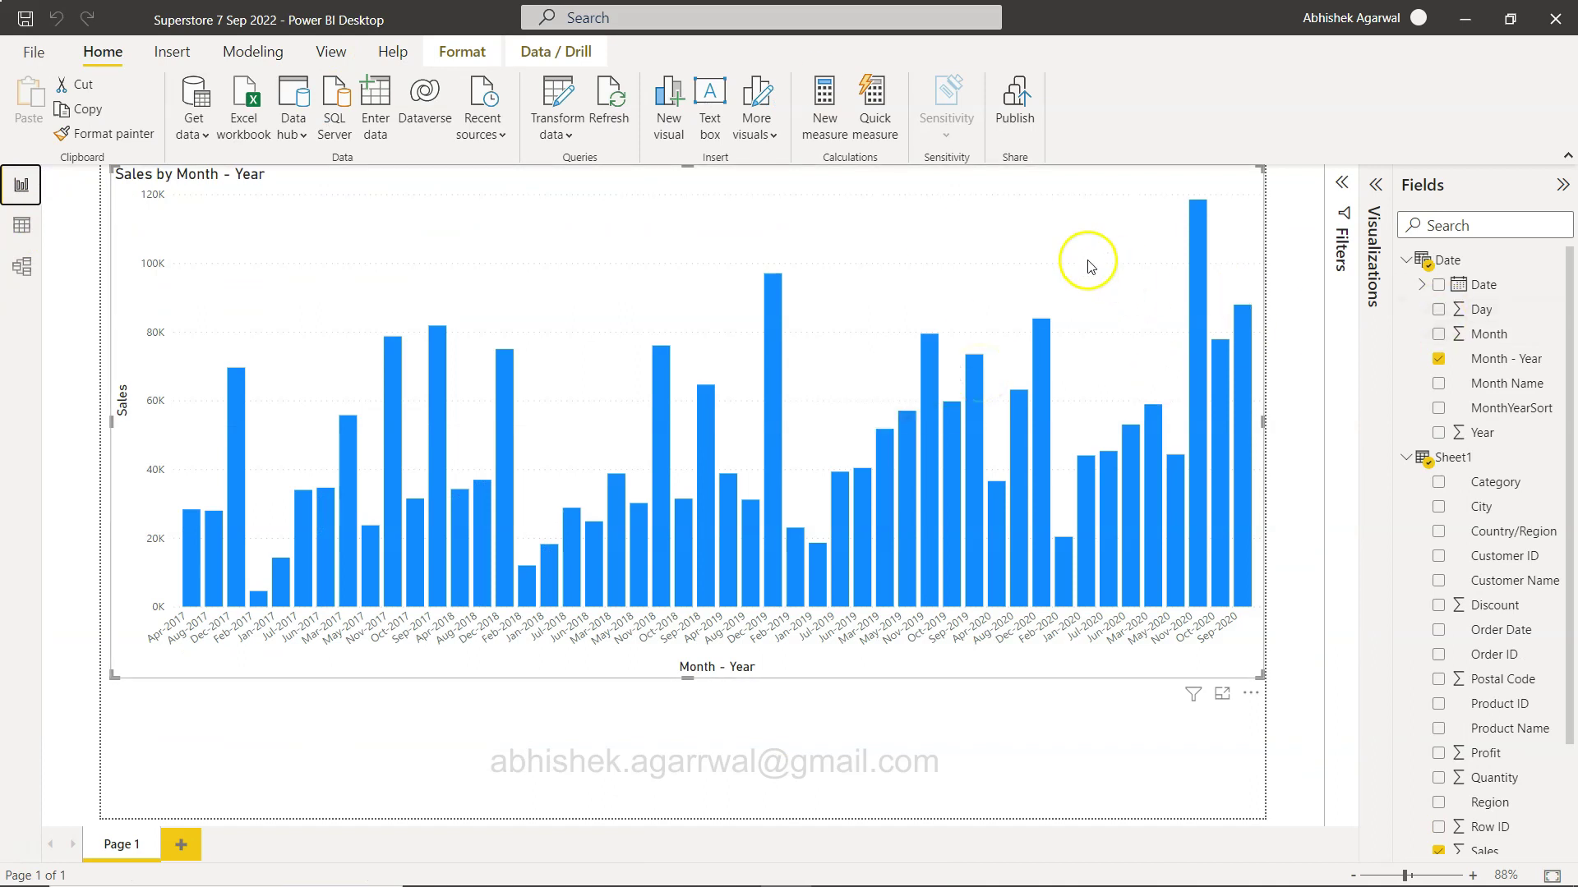
click(1489, 360)
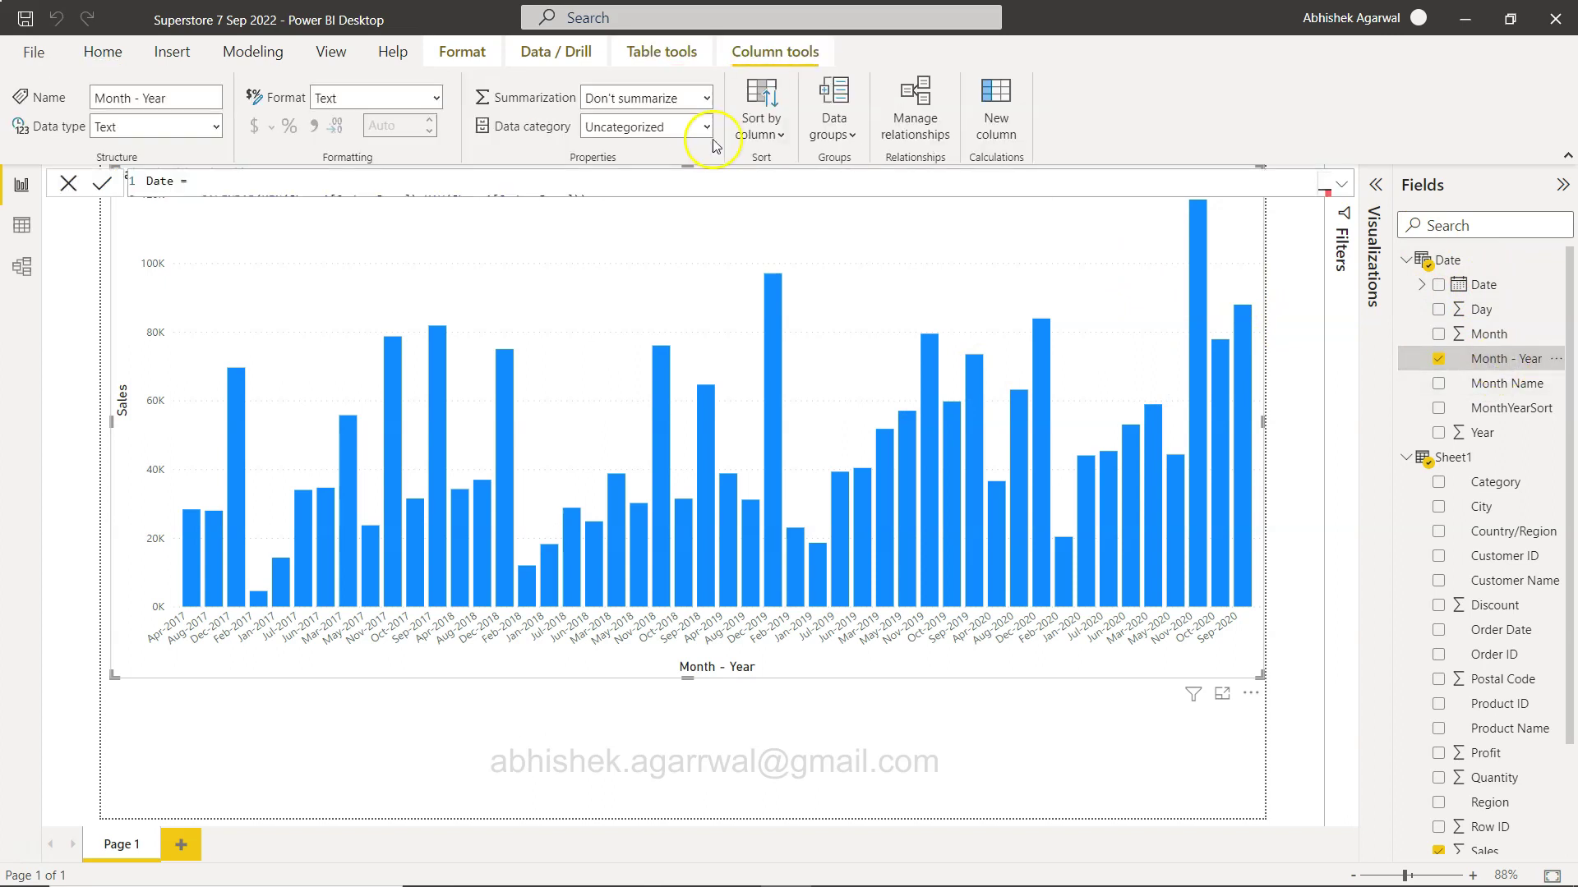
click(761, 119)
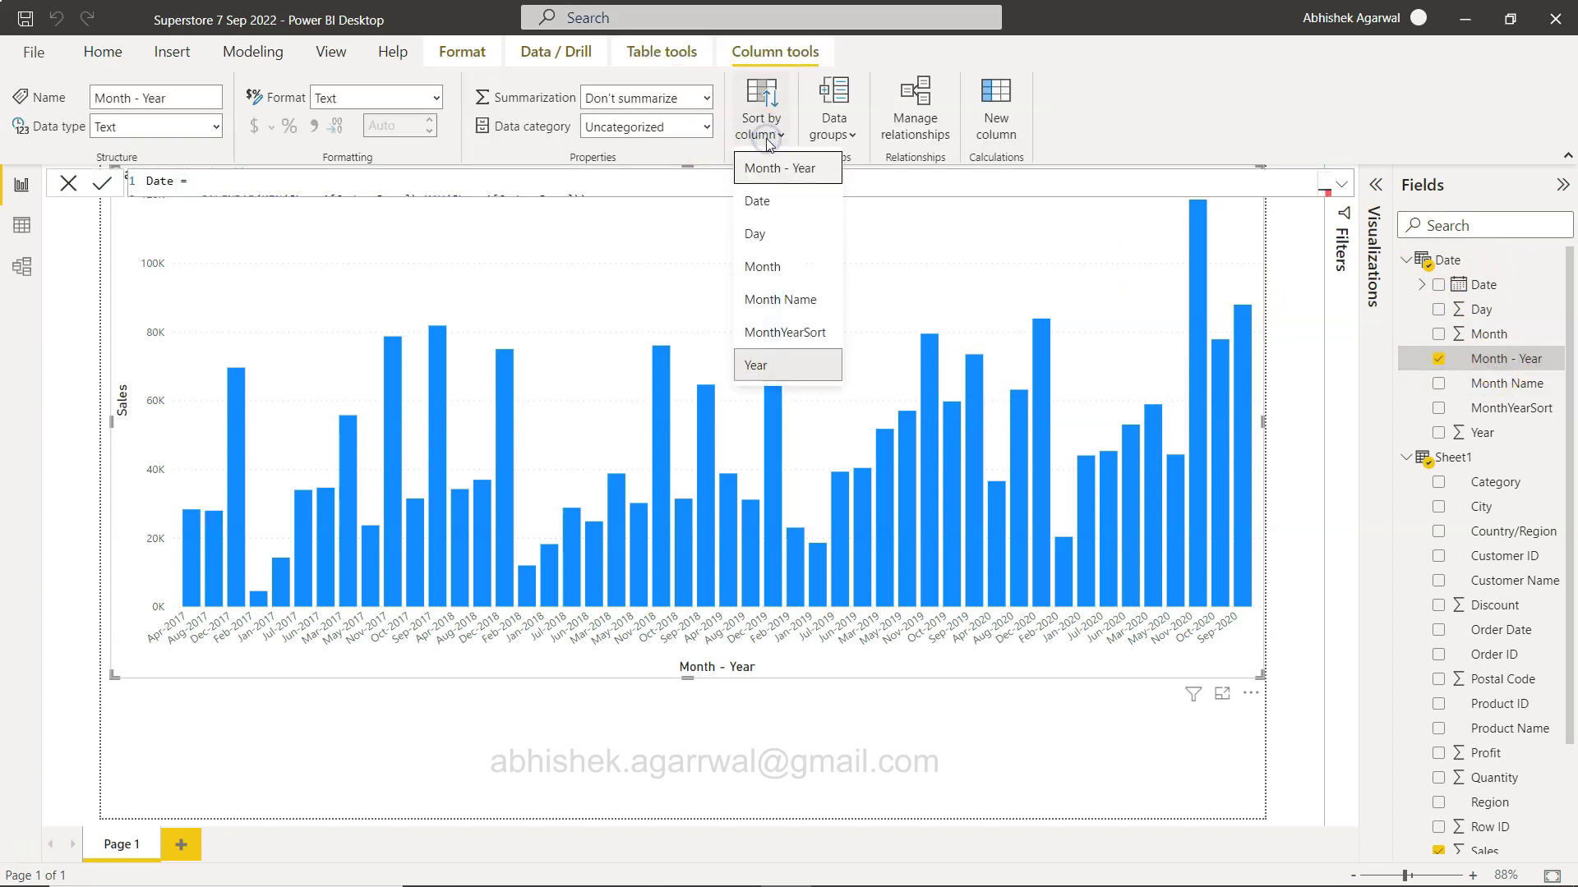
click(797, 333)
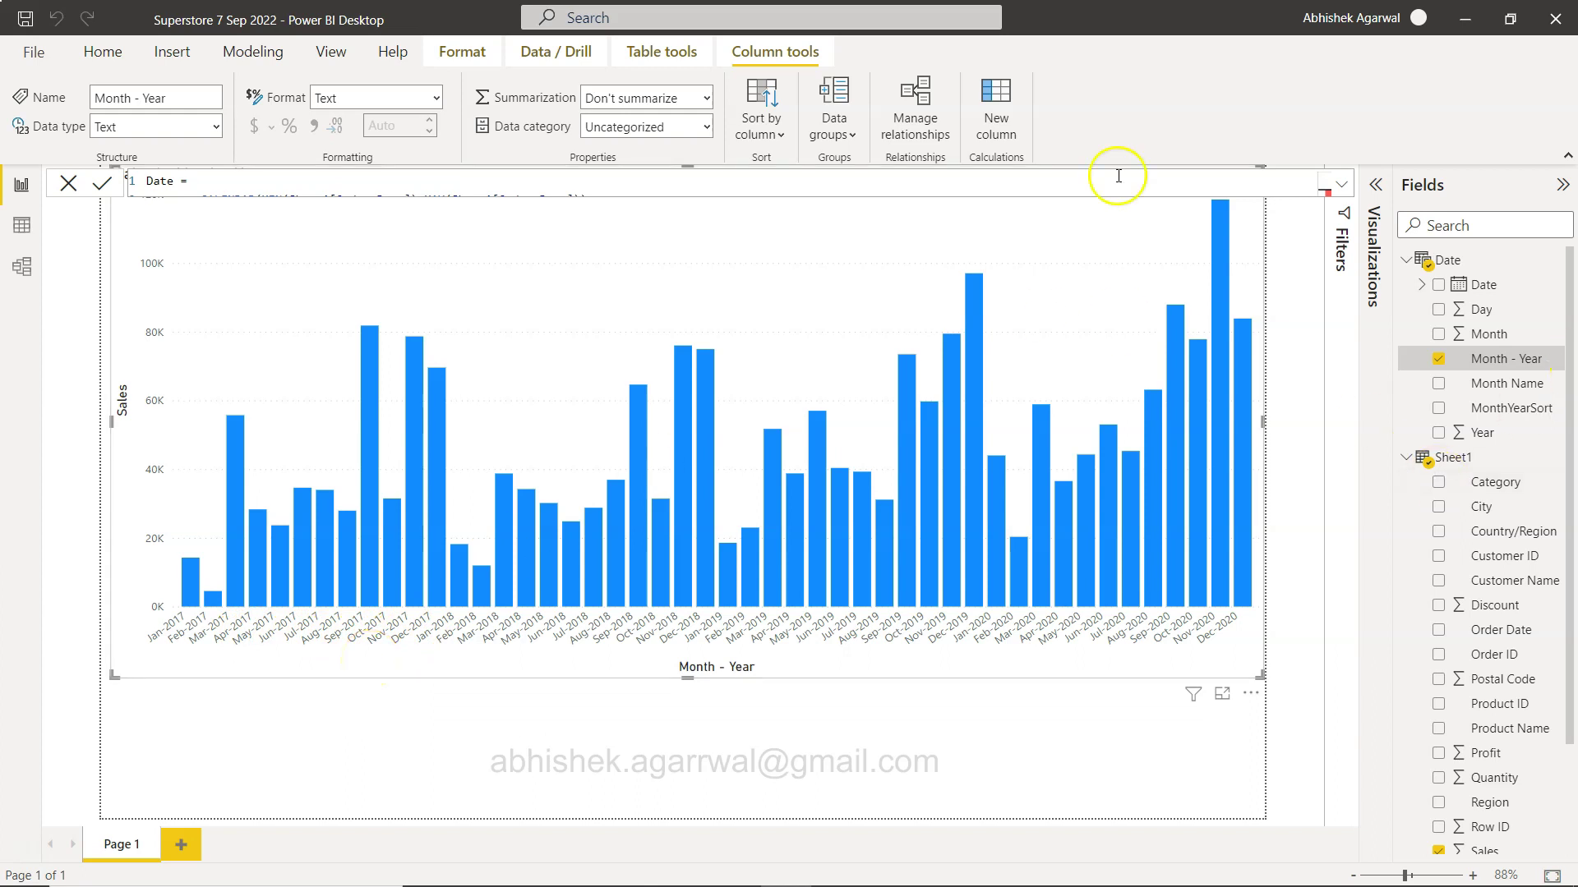
Expand the formula bar to review the MonthYearSort FORMAT([Date],"YYYYMM") expression
click(1510, 407)
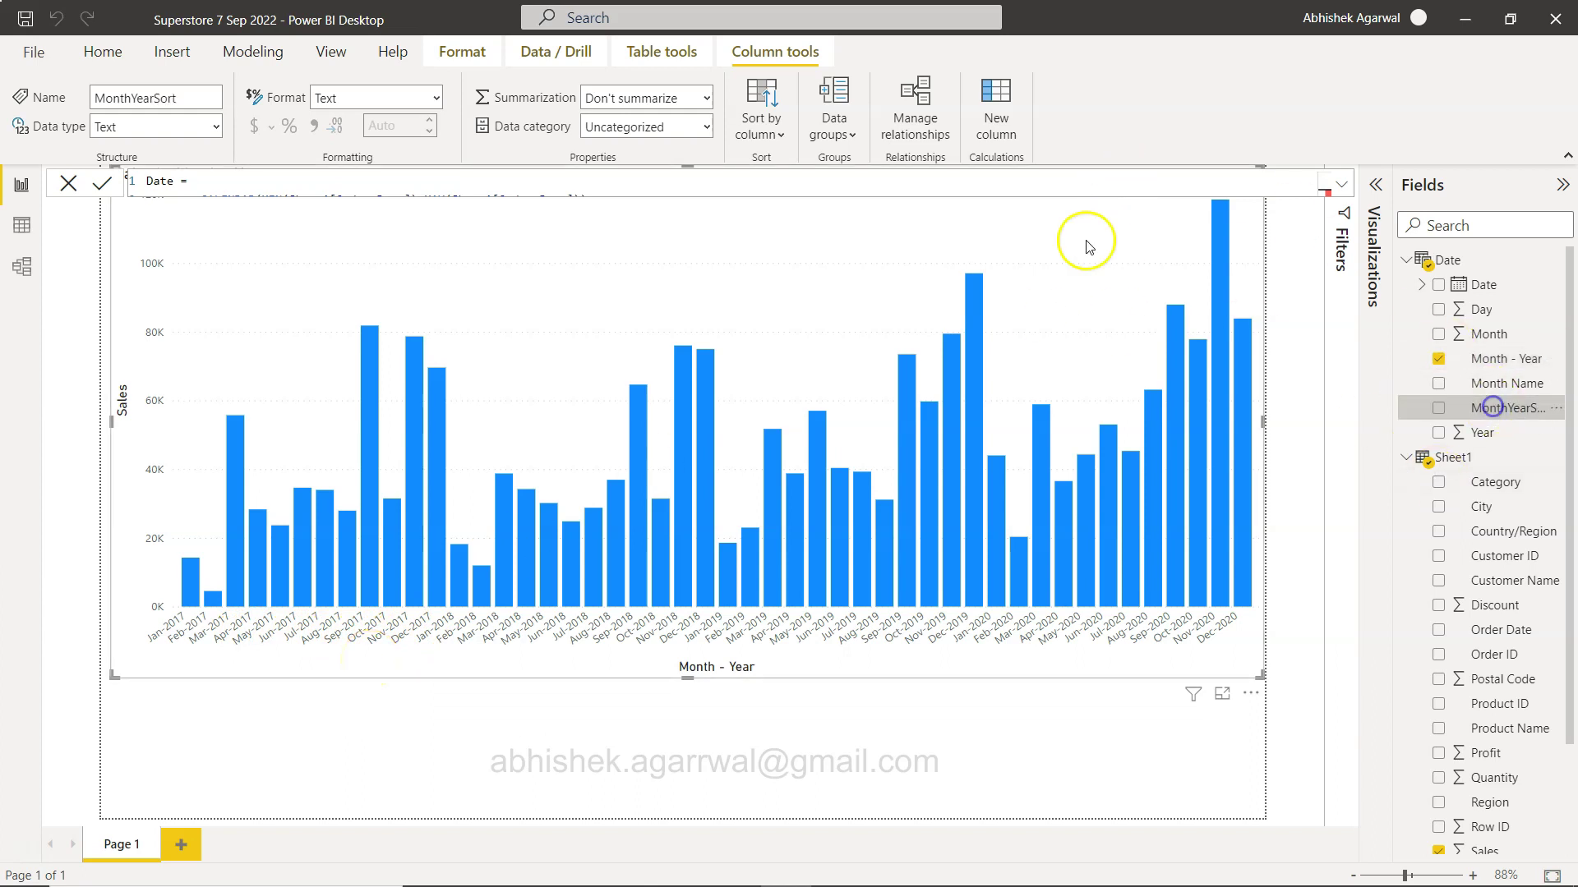
click(1044, 195)
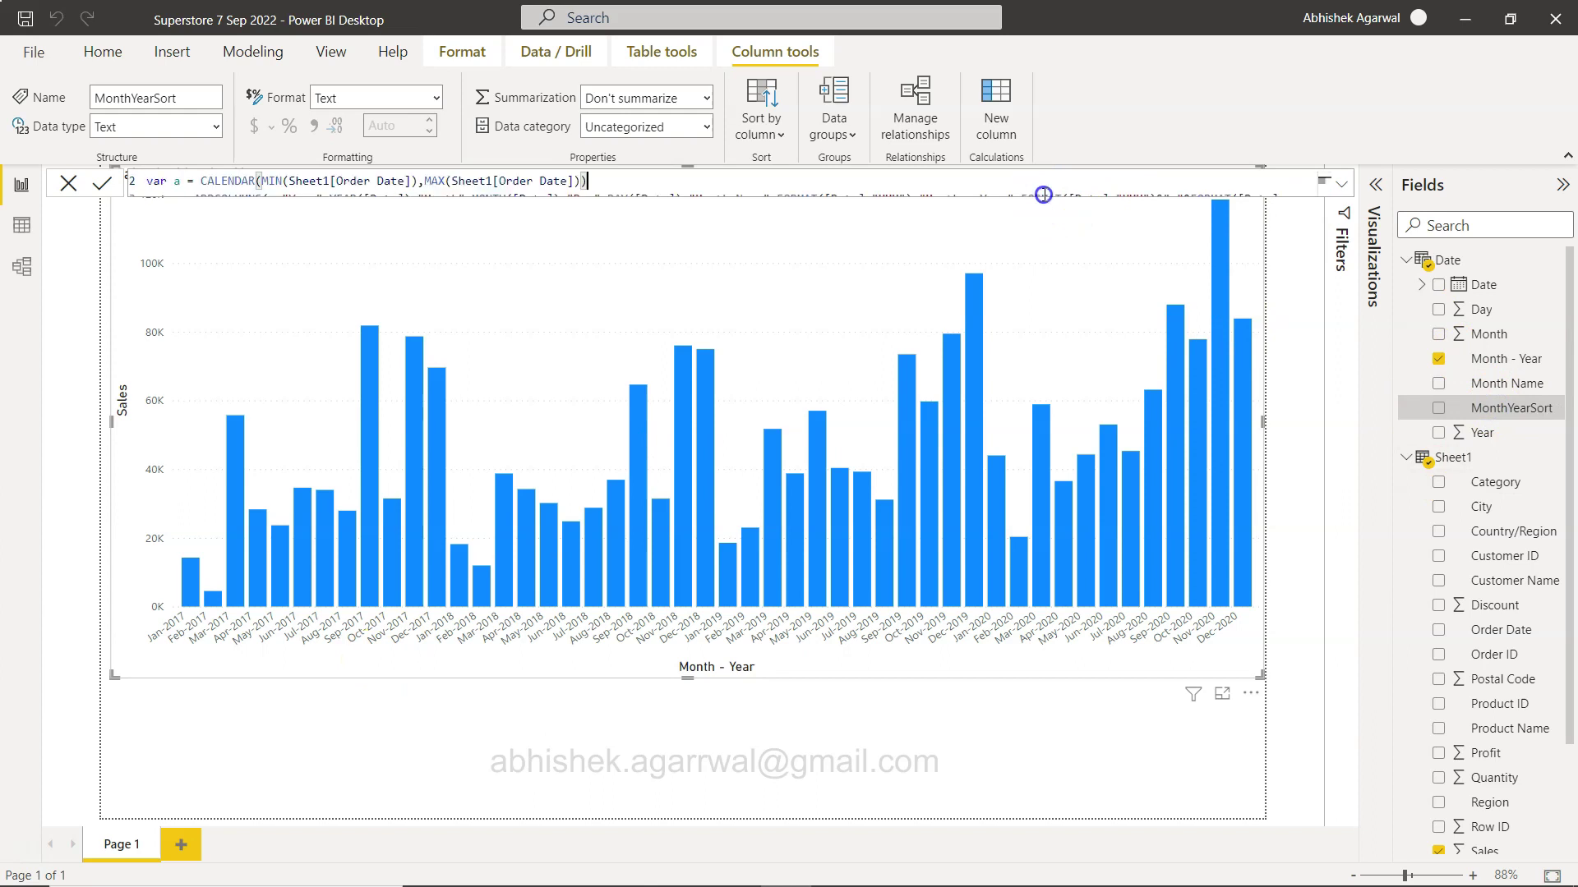
click(1339, 187)
click(429, 236)
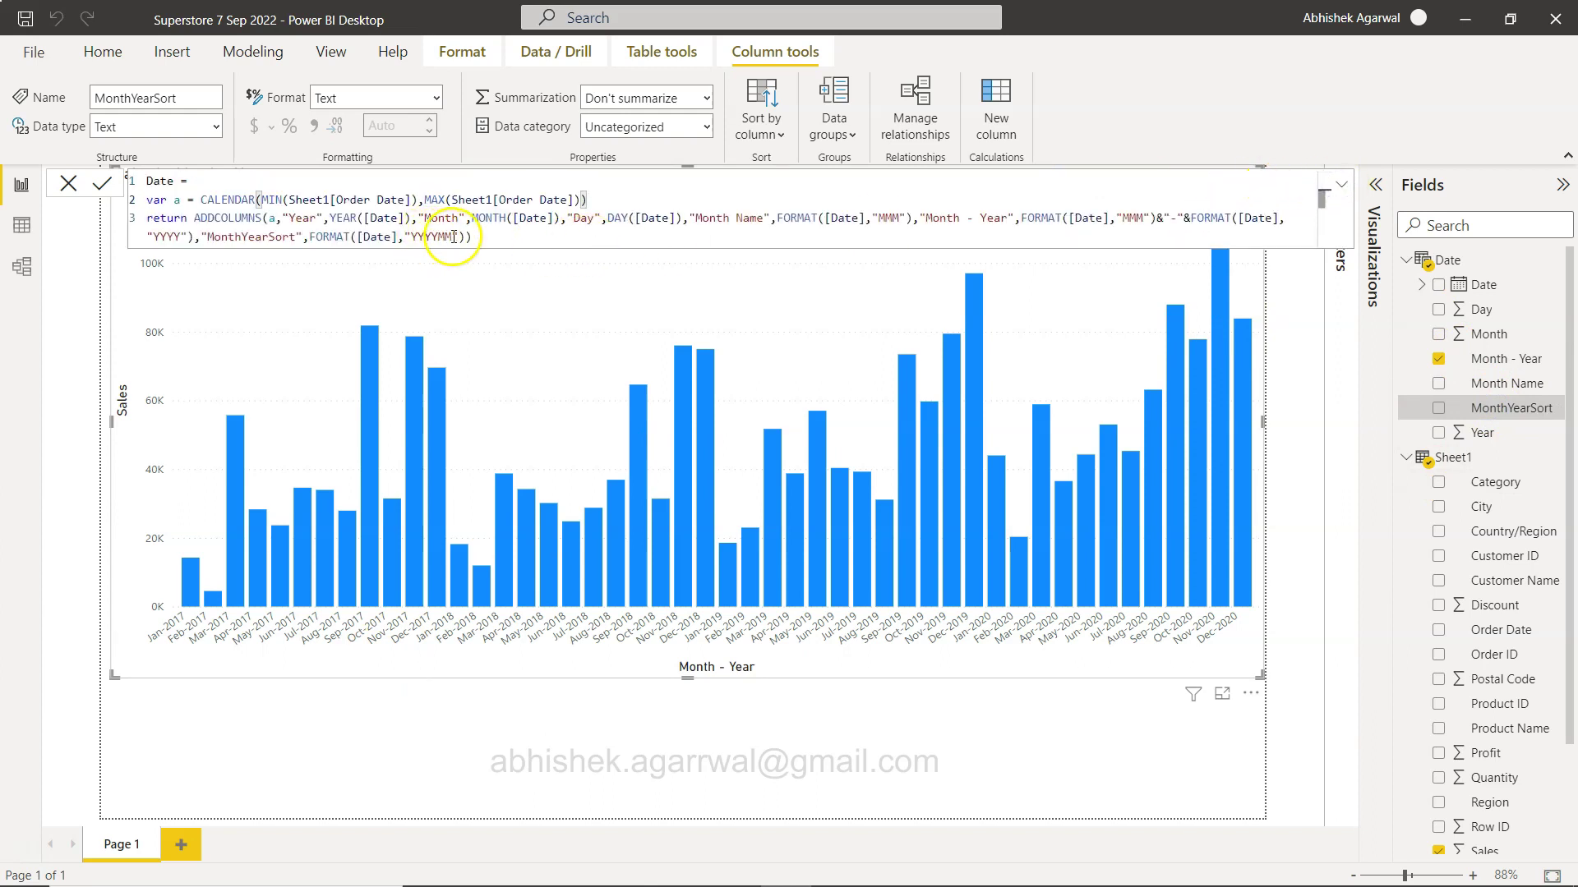
drag(452, 237, 197, 236)
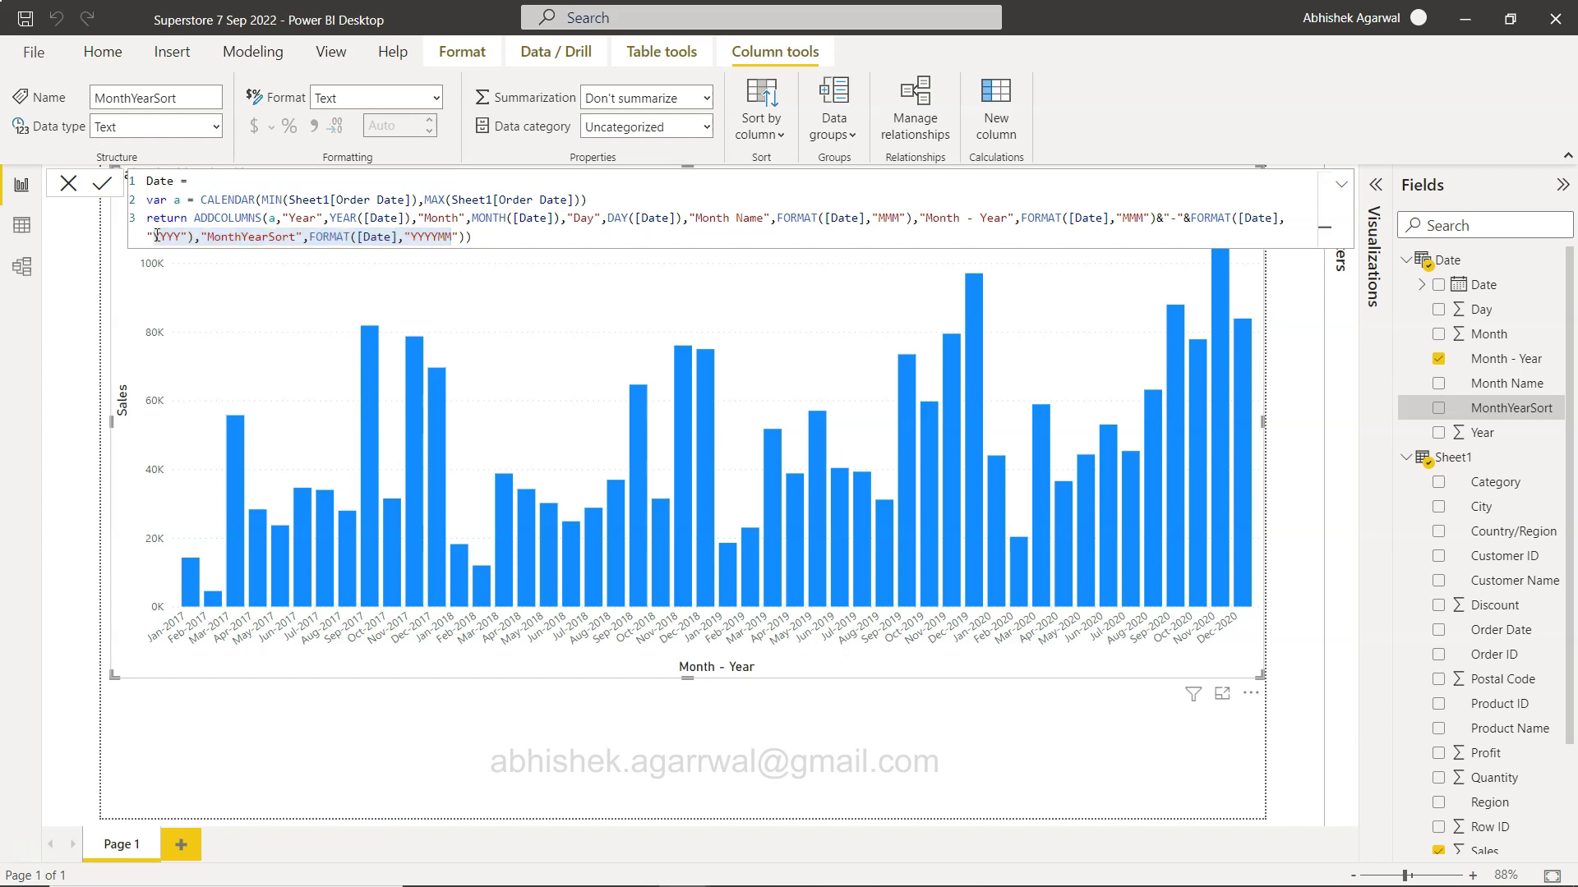
In Chrome, view the Exercise sheet, return to Feature Explainer, and select the row 206 tutorial title
key(alt+Tab)
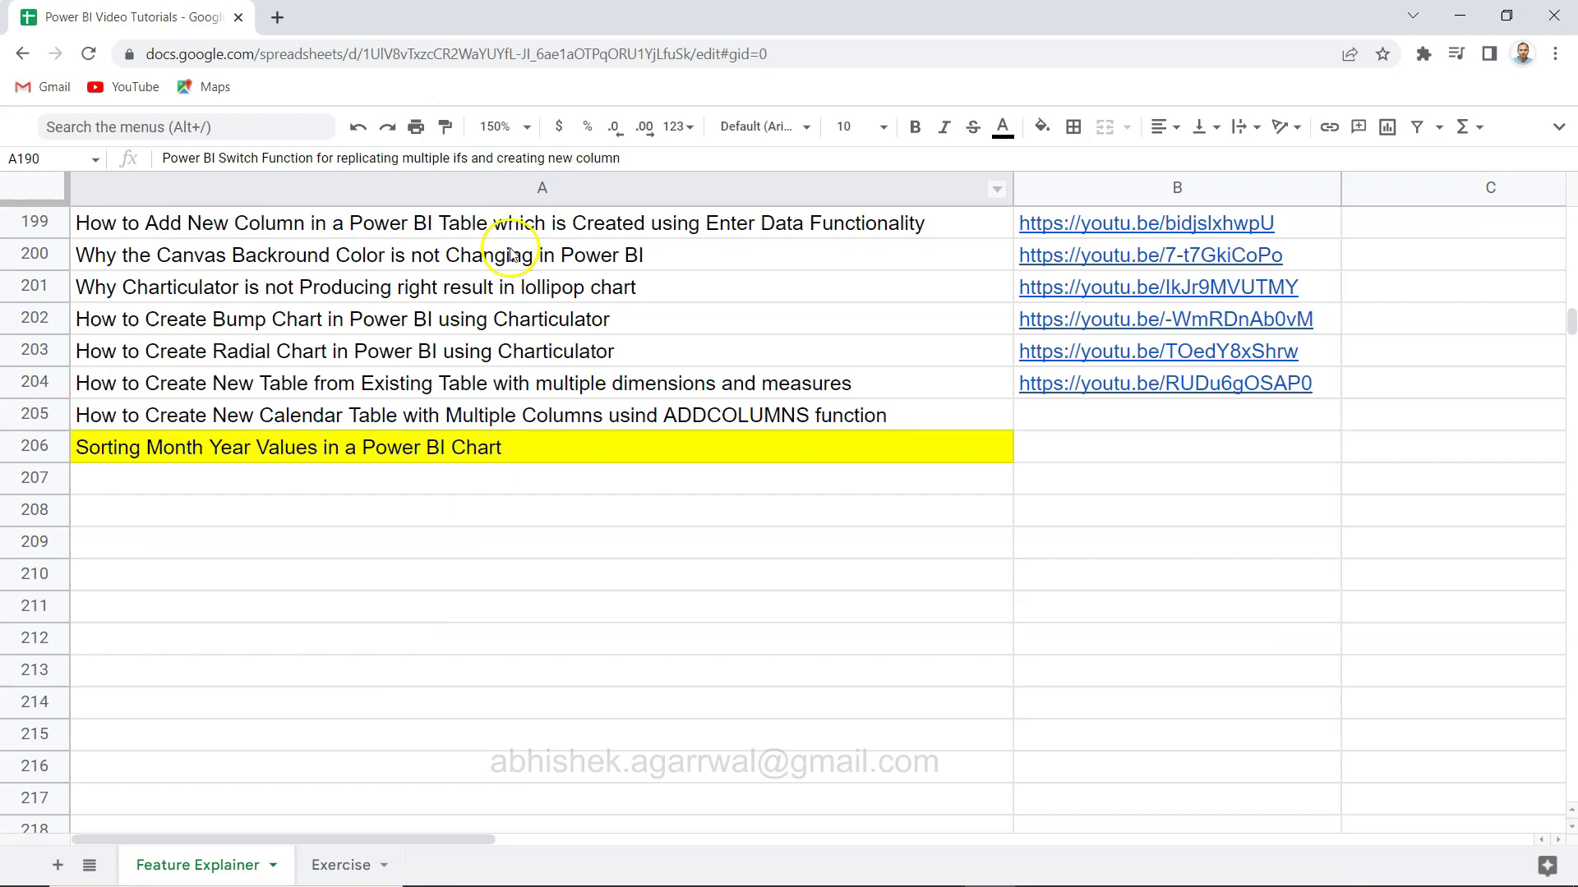
click(559, 442)
click(339, 863)
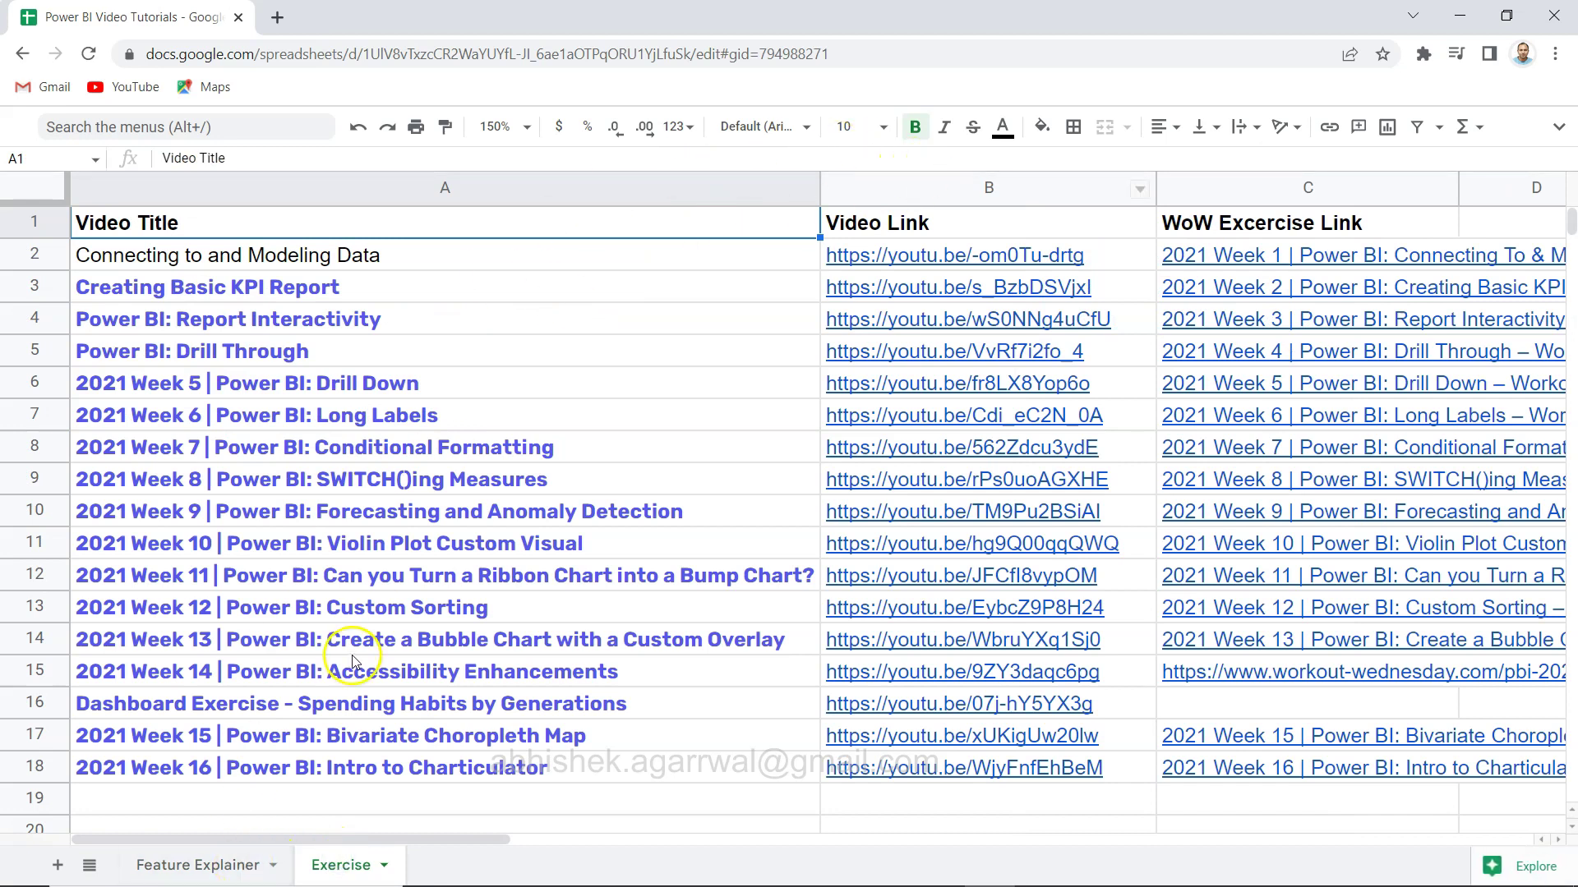
click(225, 866)
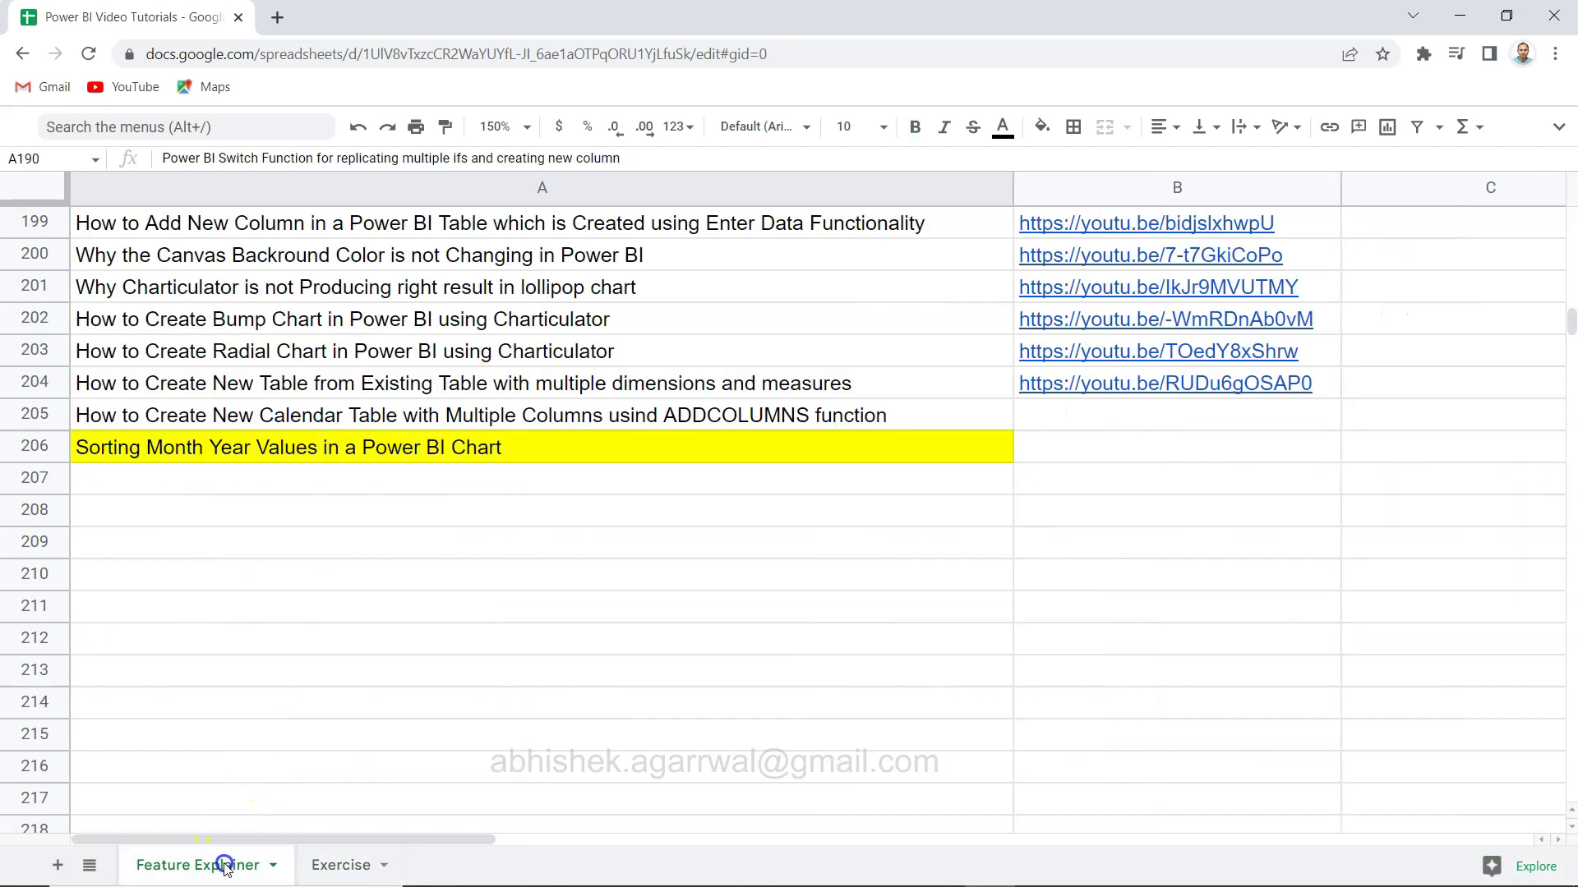
click(432, 51)
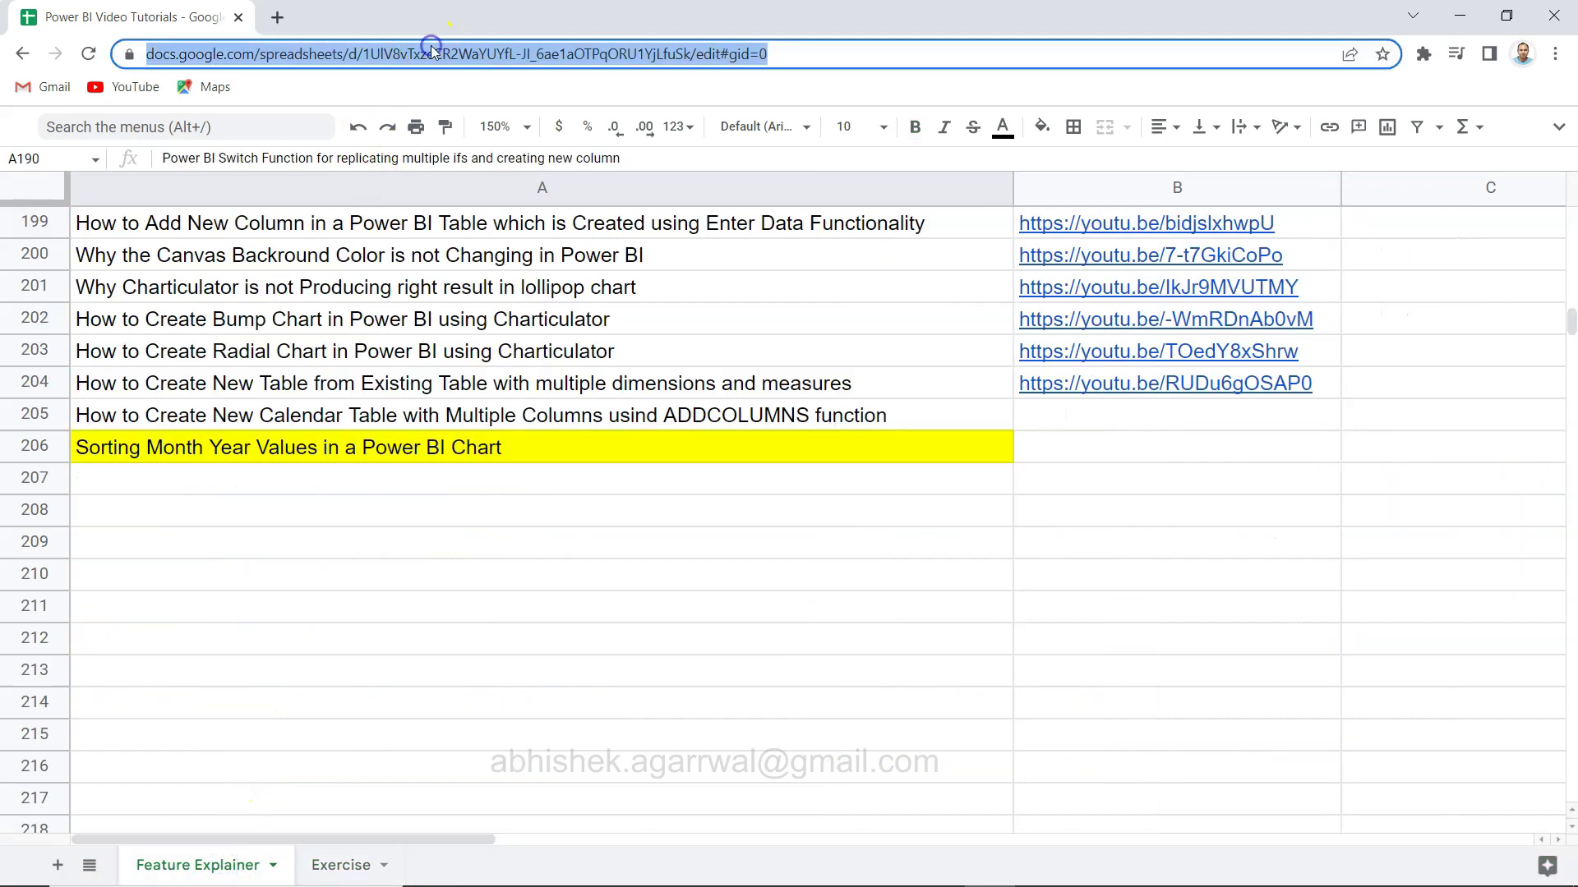
click(526, 449)
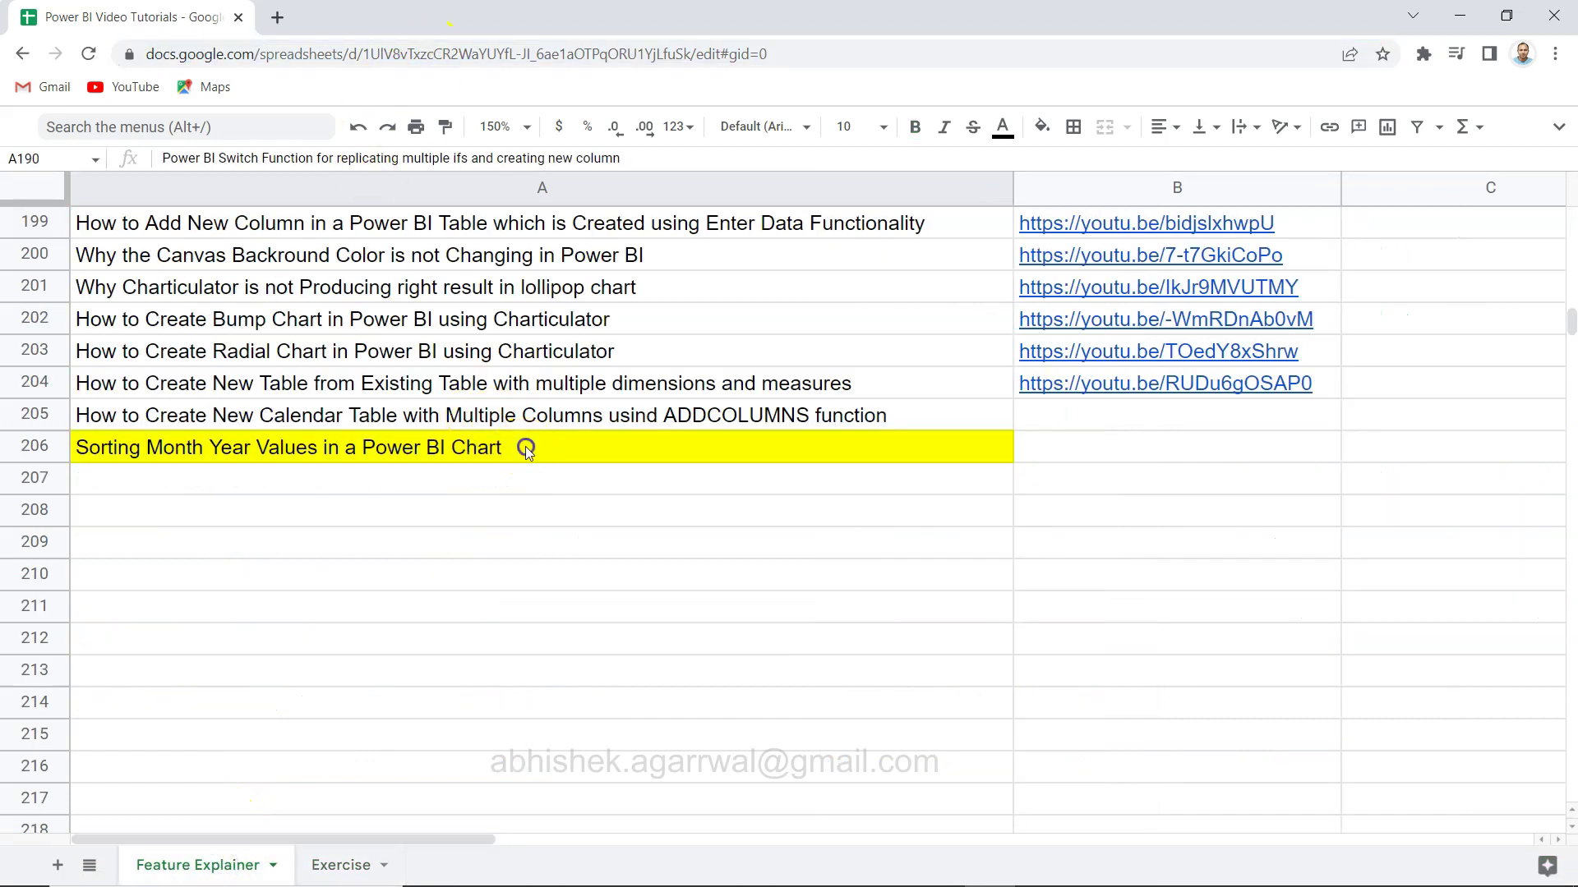